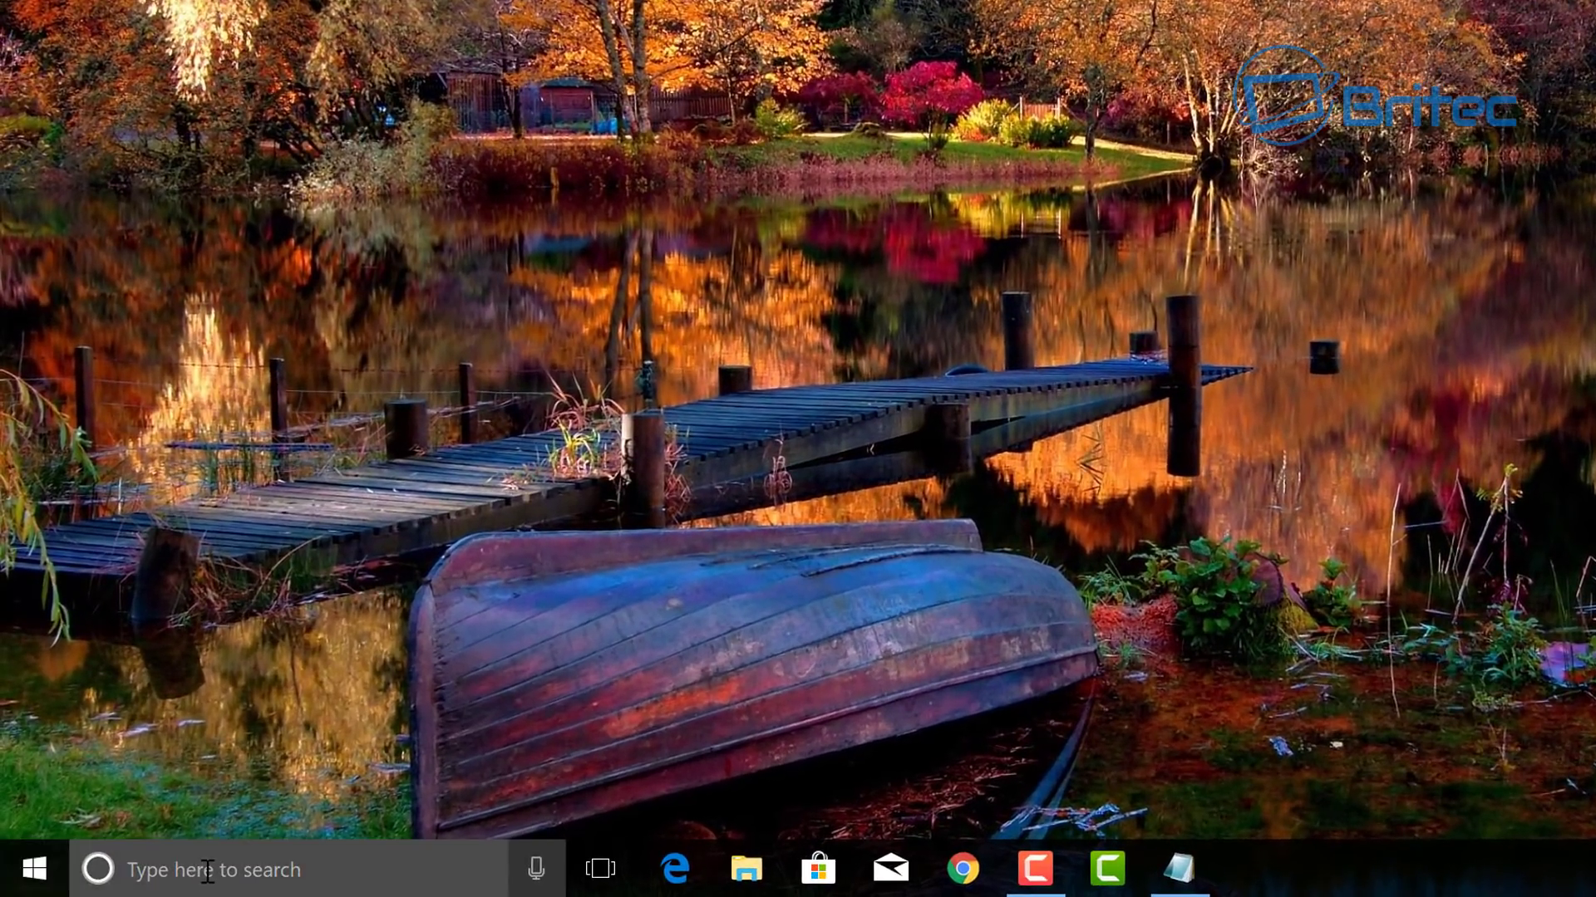
Search the Start menu for 'system restore'
click(208, 871)
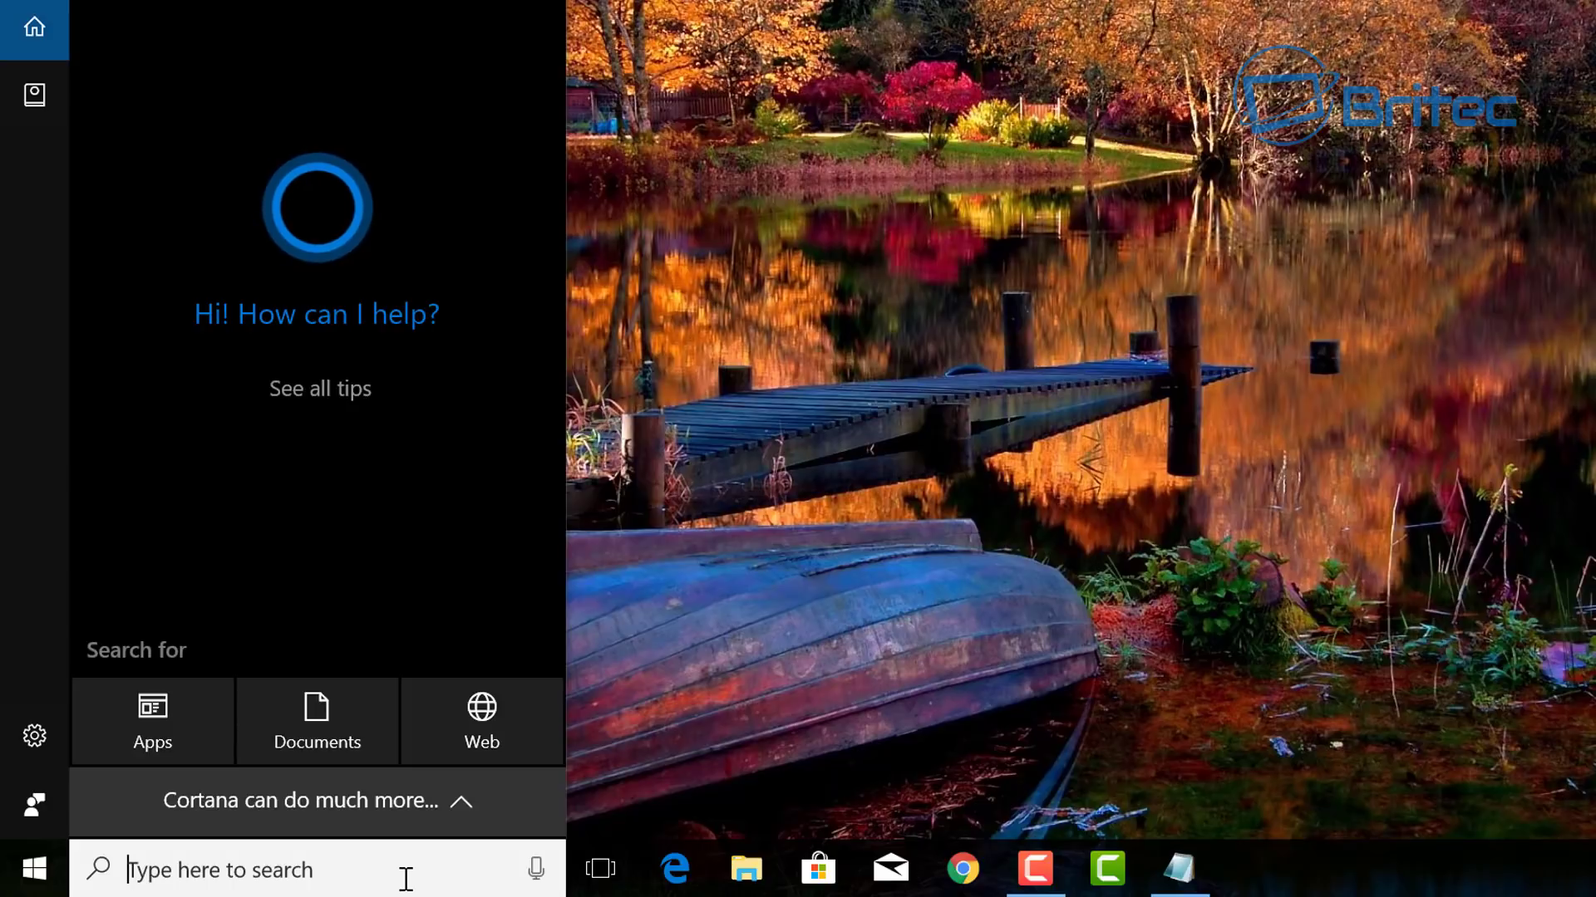
text(system)
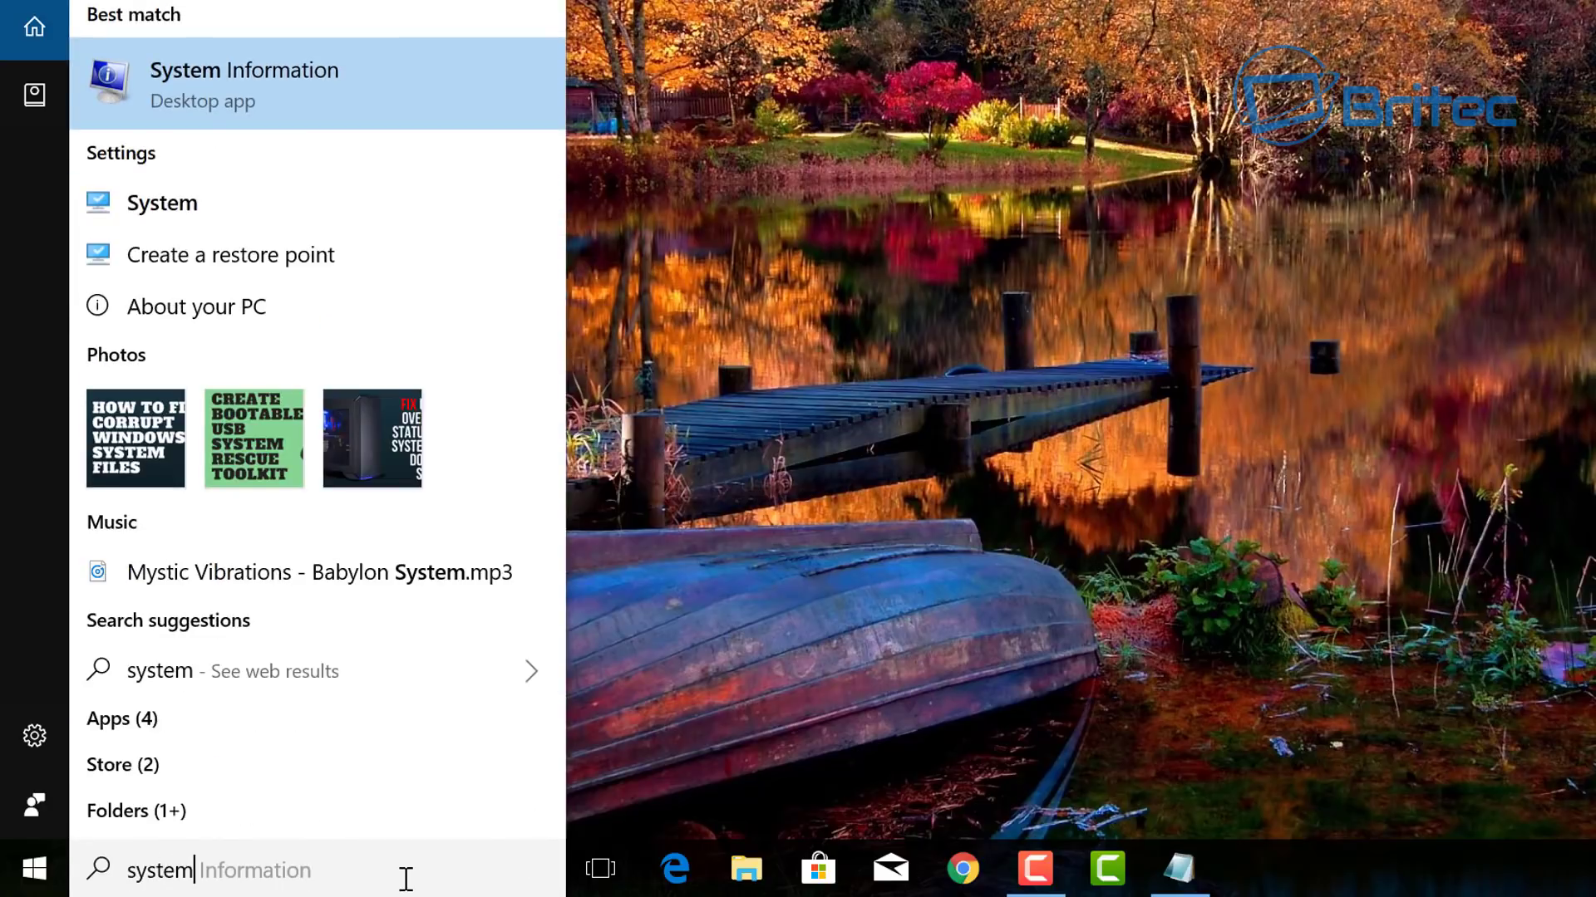
text( res)
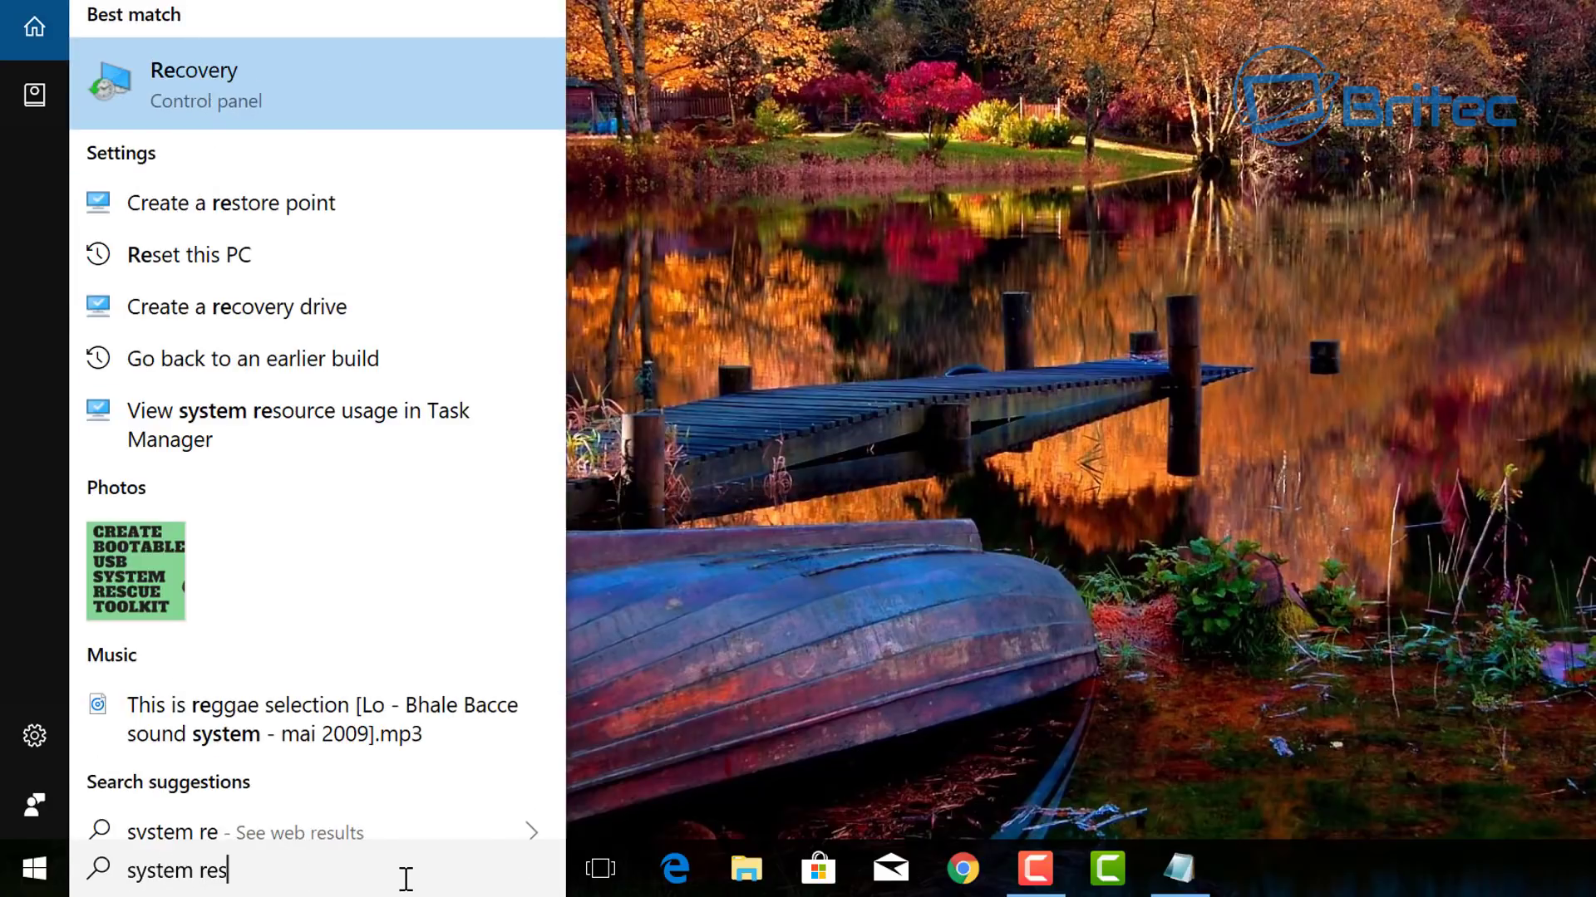
text(tore)
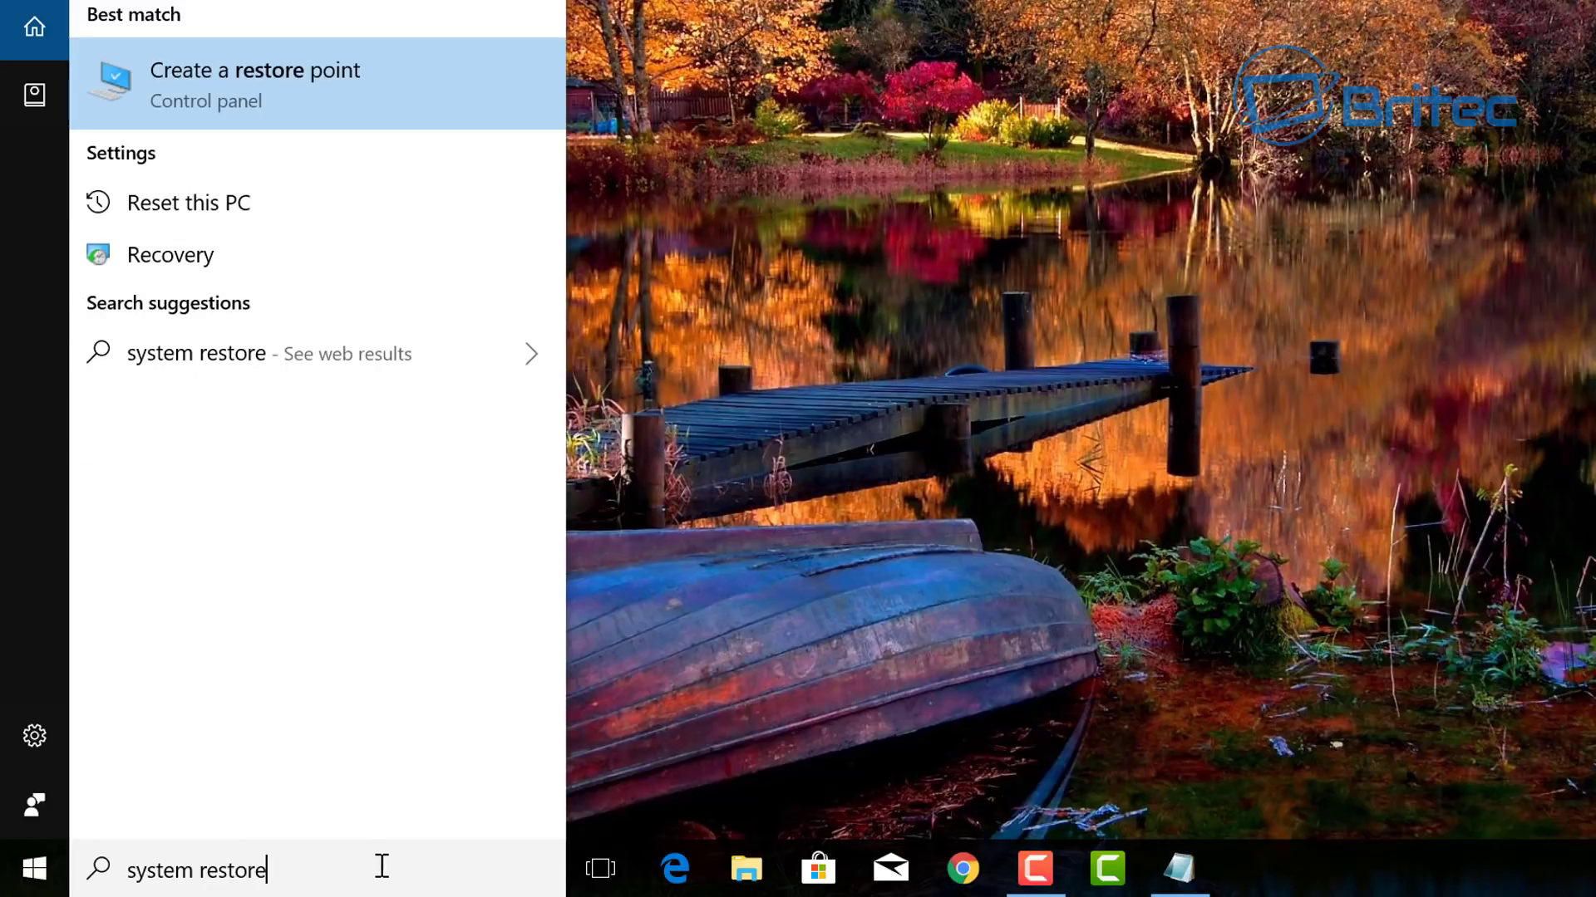
Review Local Disk (C:) protection (On, 4%, 10.00 GB) and cancel out of System Properties unchanged
click(311, 83)
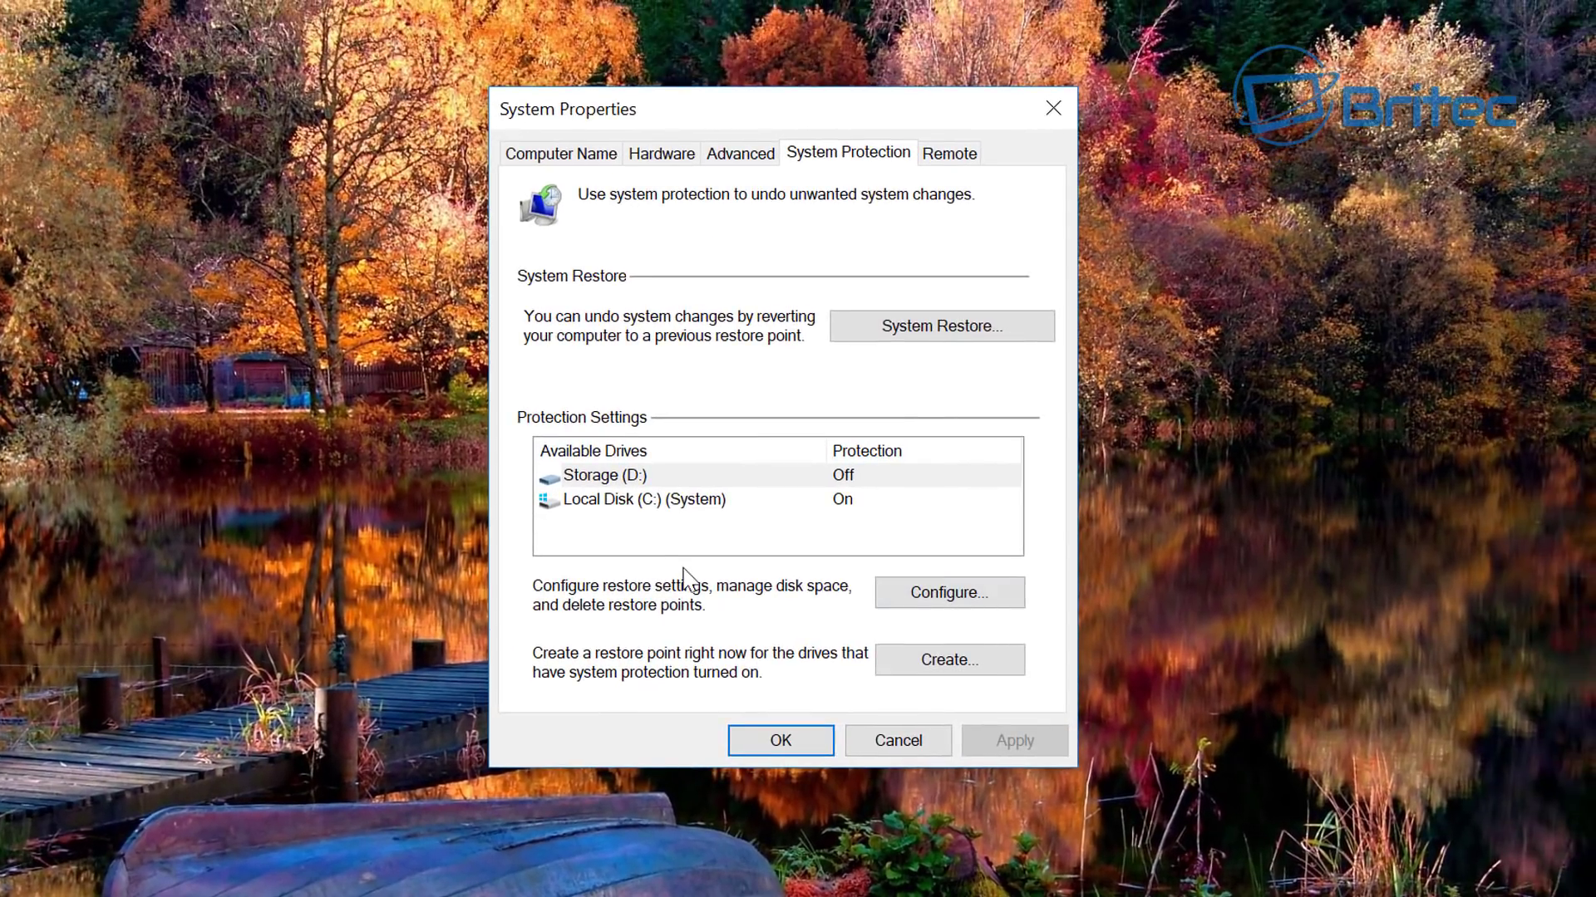
click(555, 501)
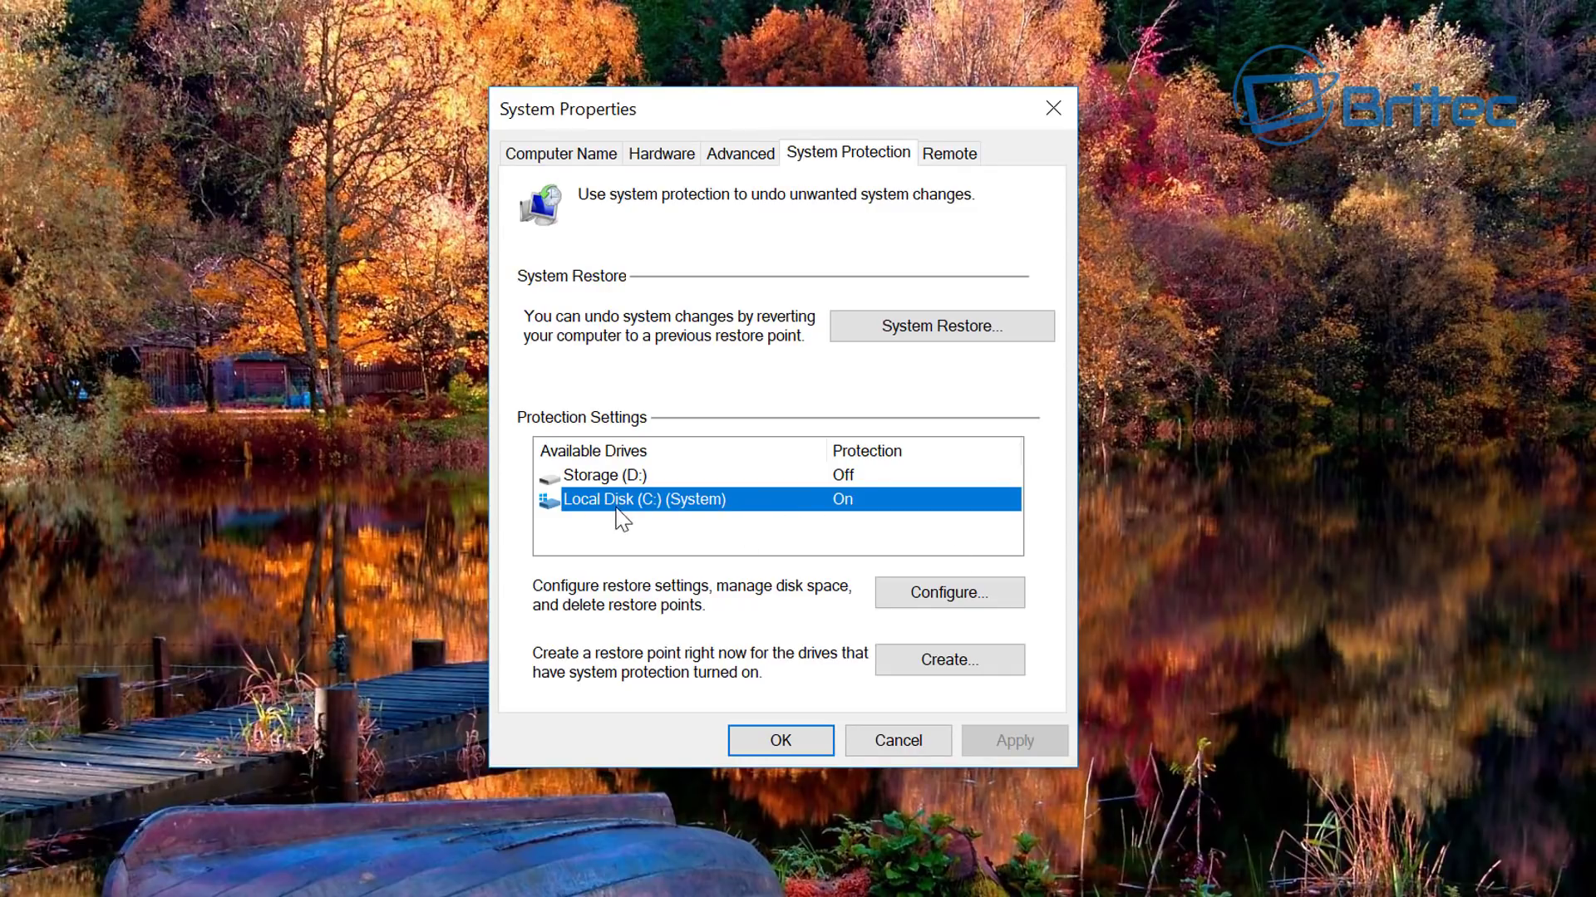
click(917, 594)
drag(847, 176, 777, 140)
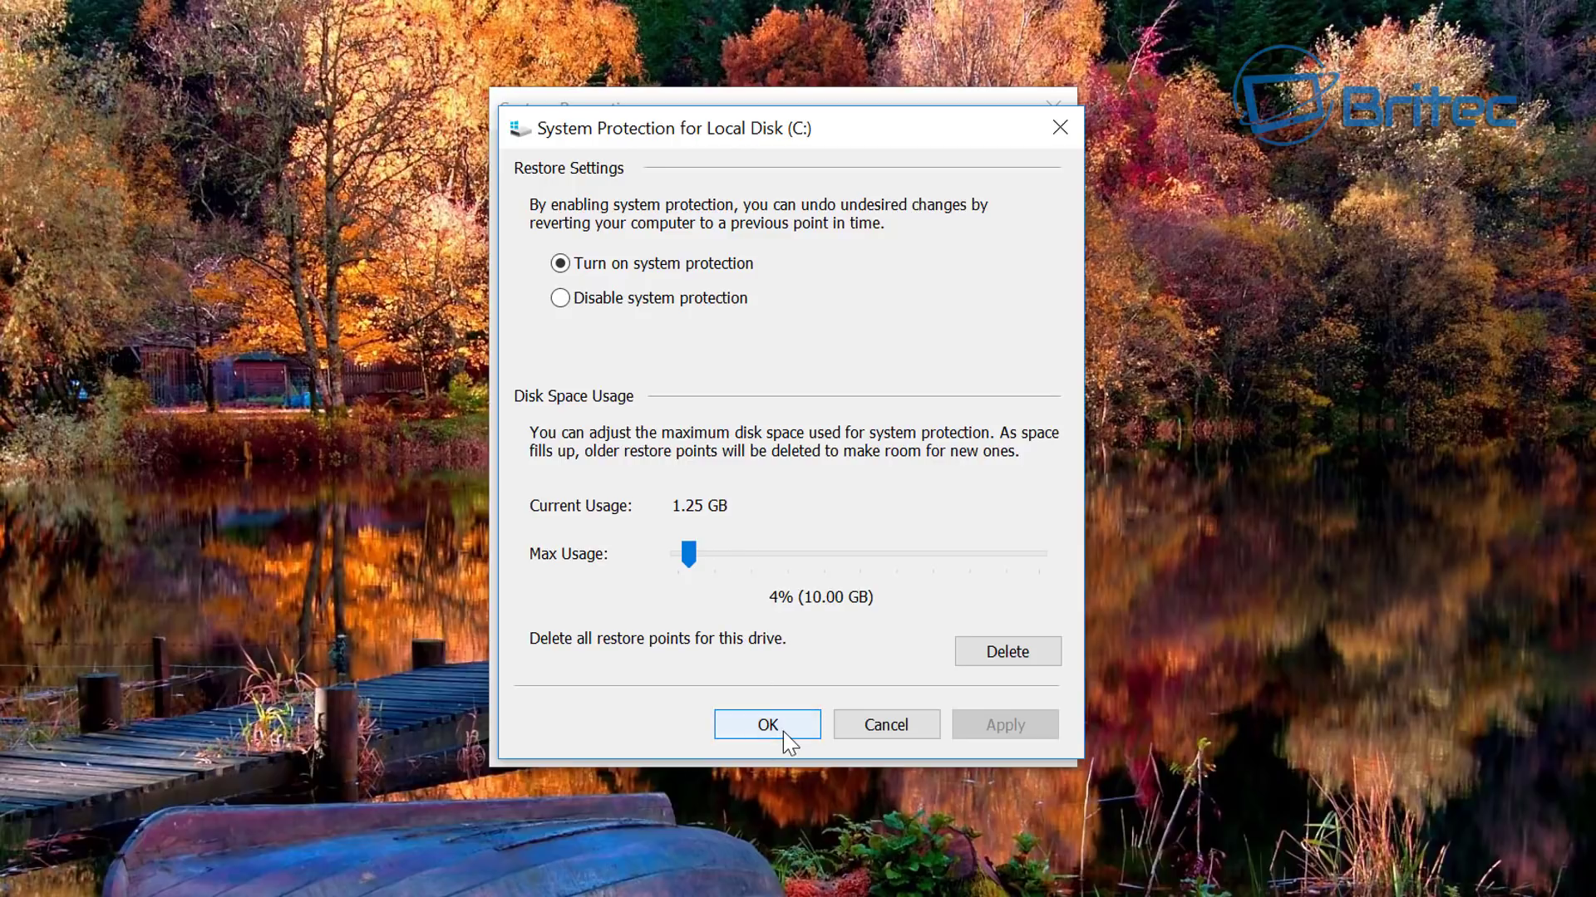
click(876, 731)
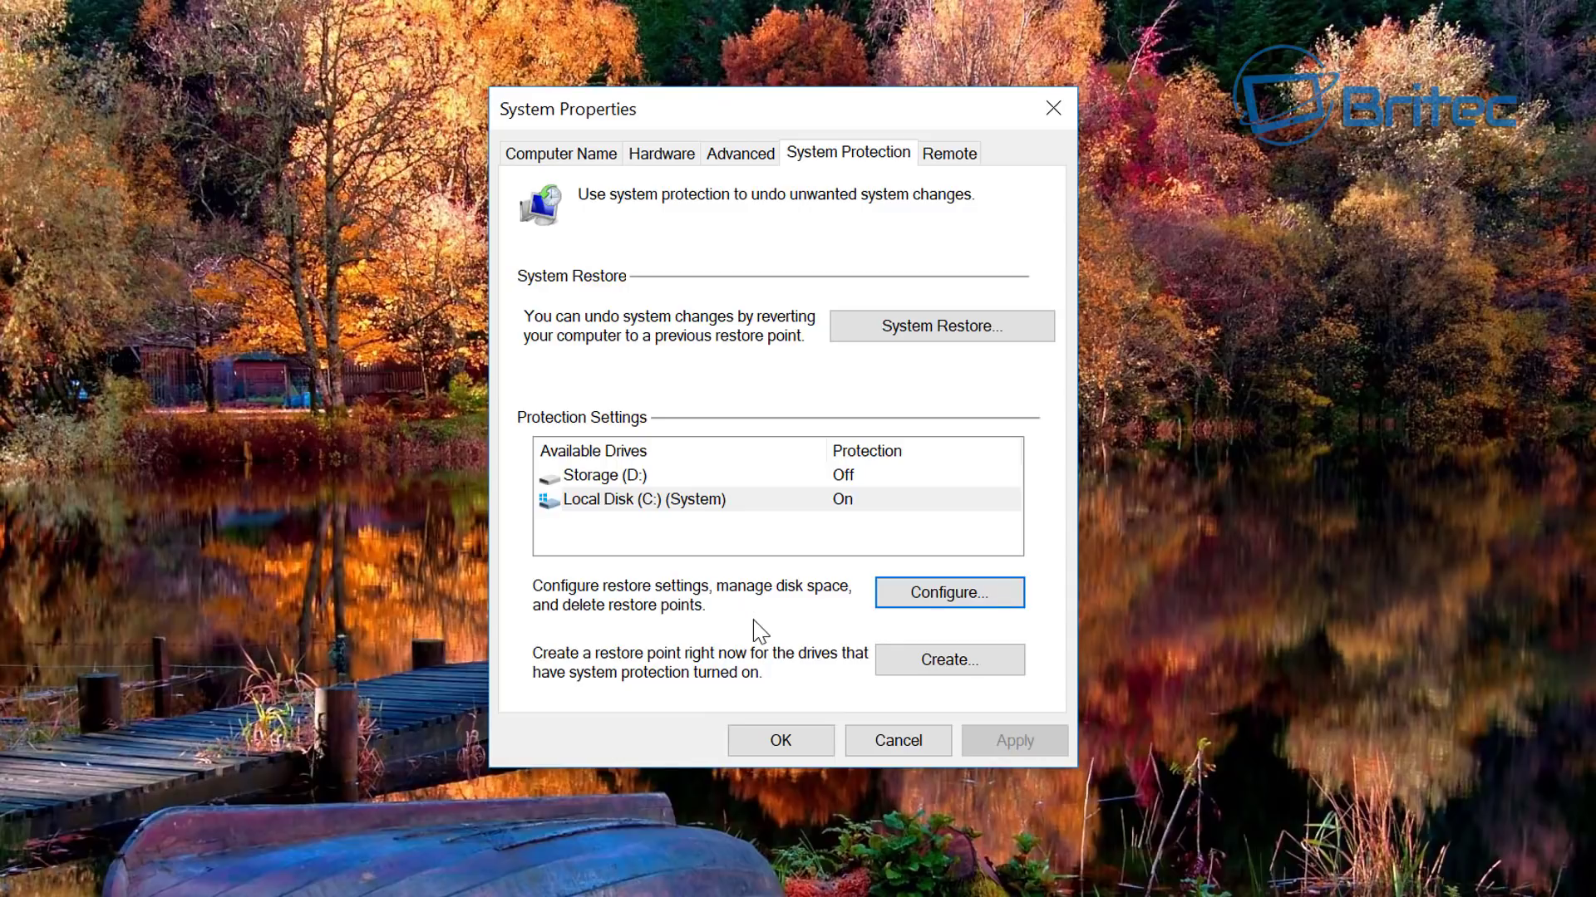
click(900, 750)
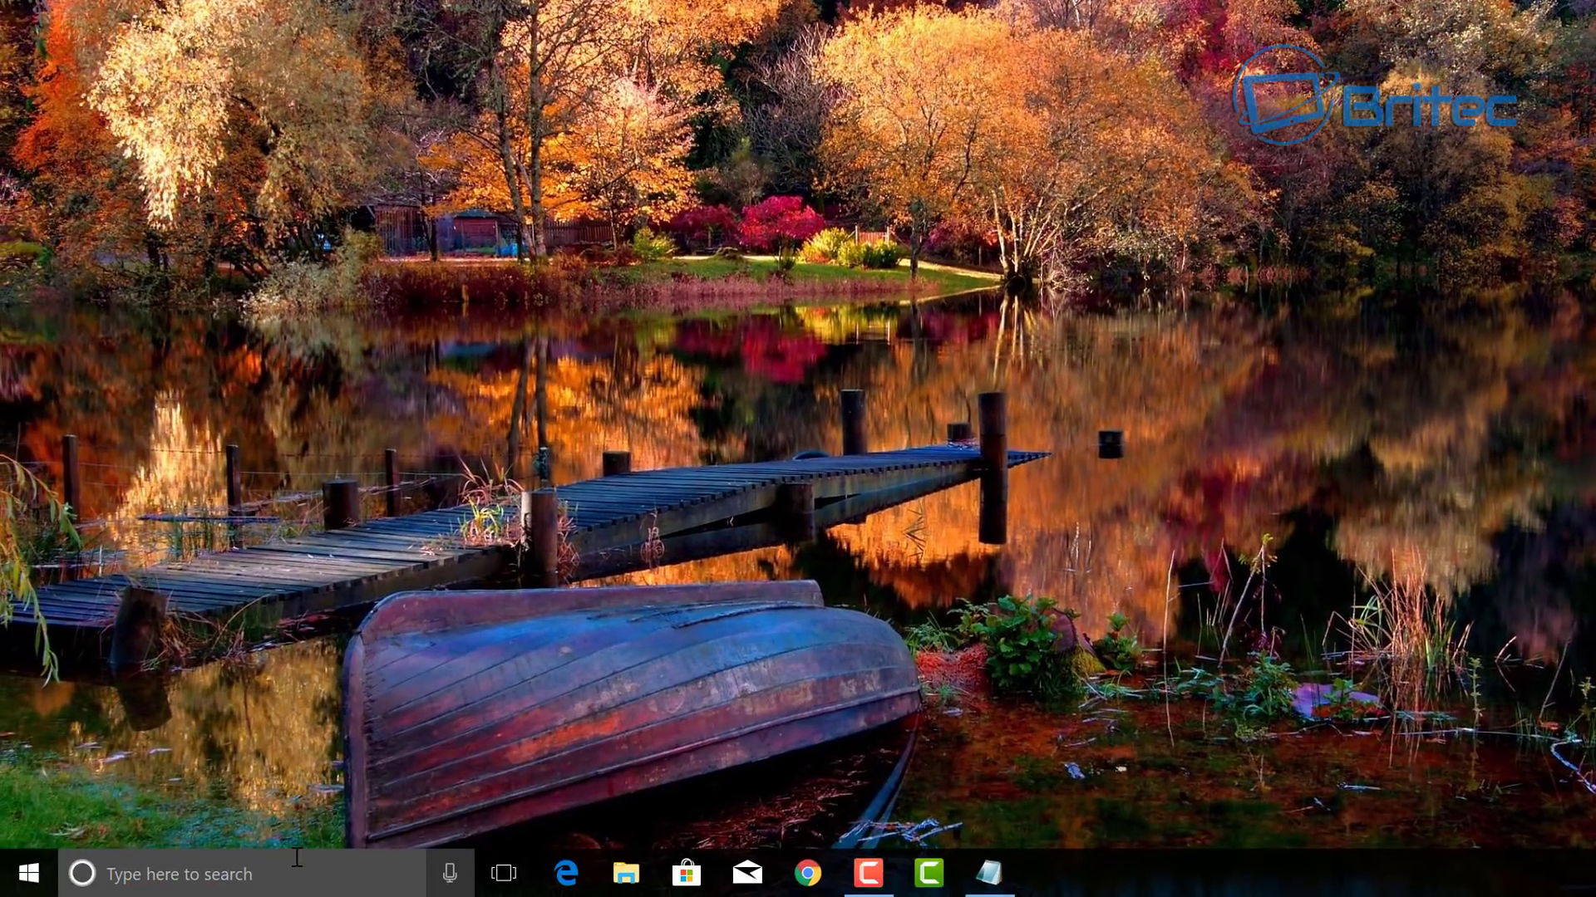
Launch Task Scheduler from a Start search for 'Task'
click(296, 858)
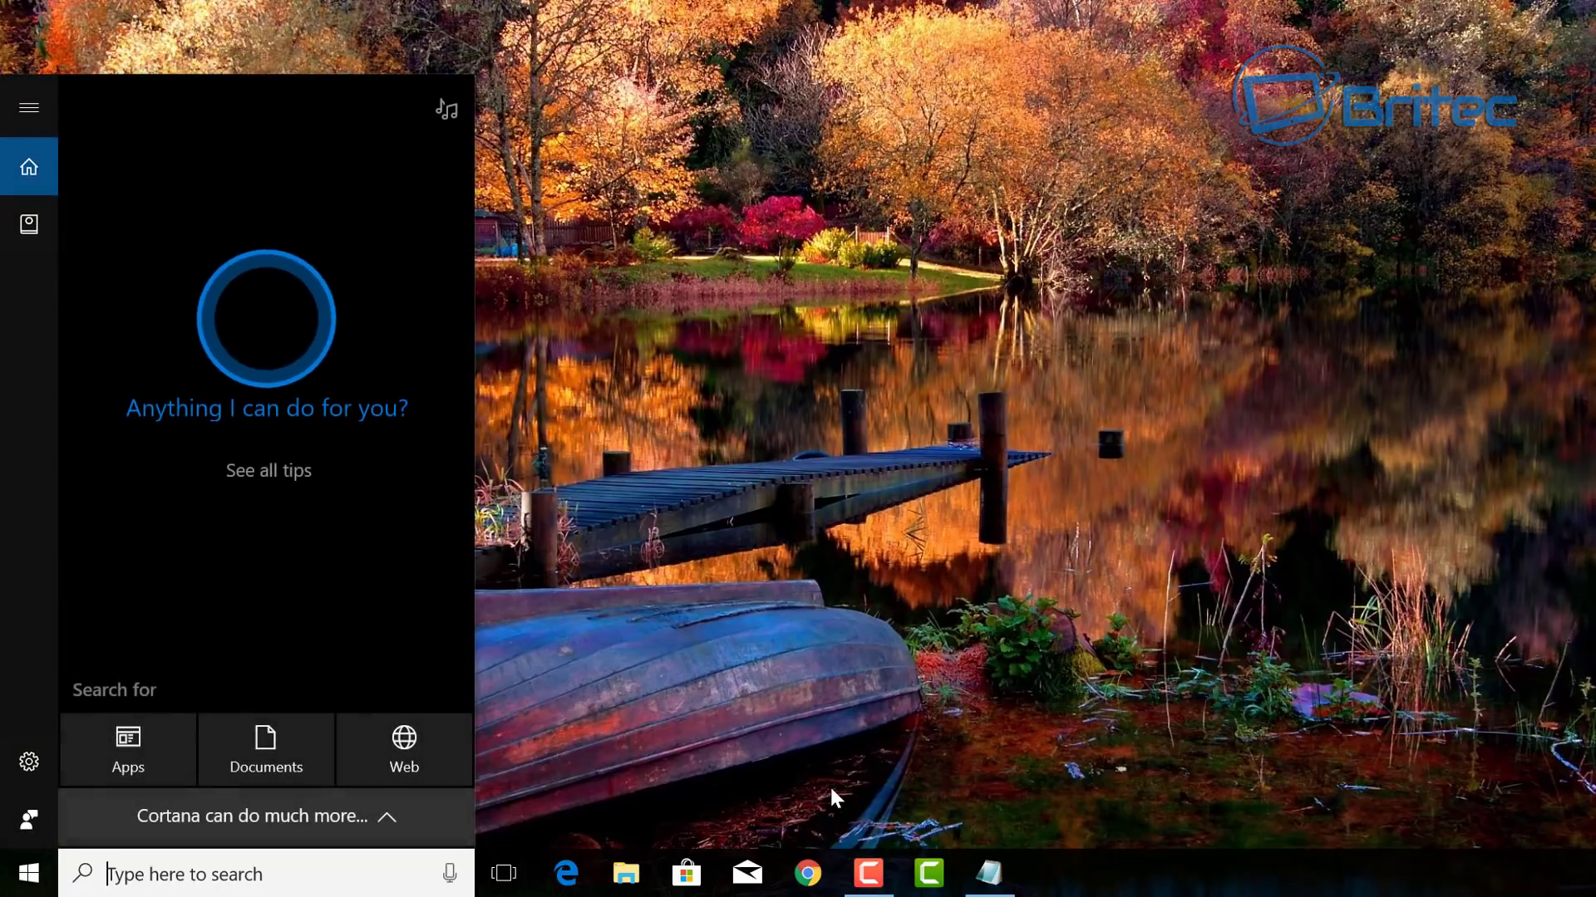
text(Task)
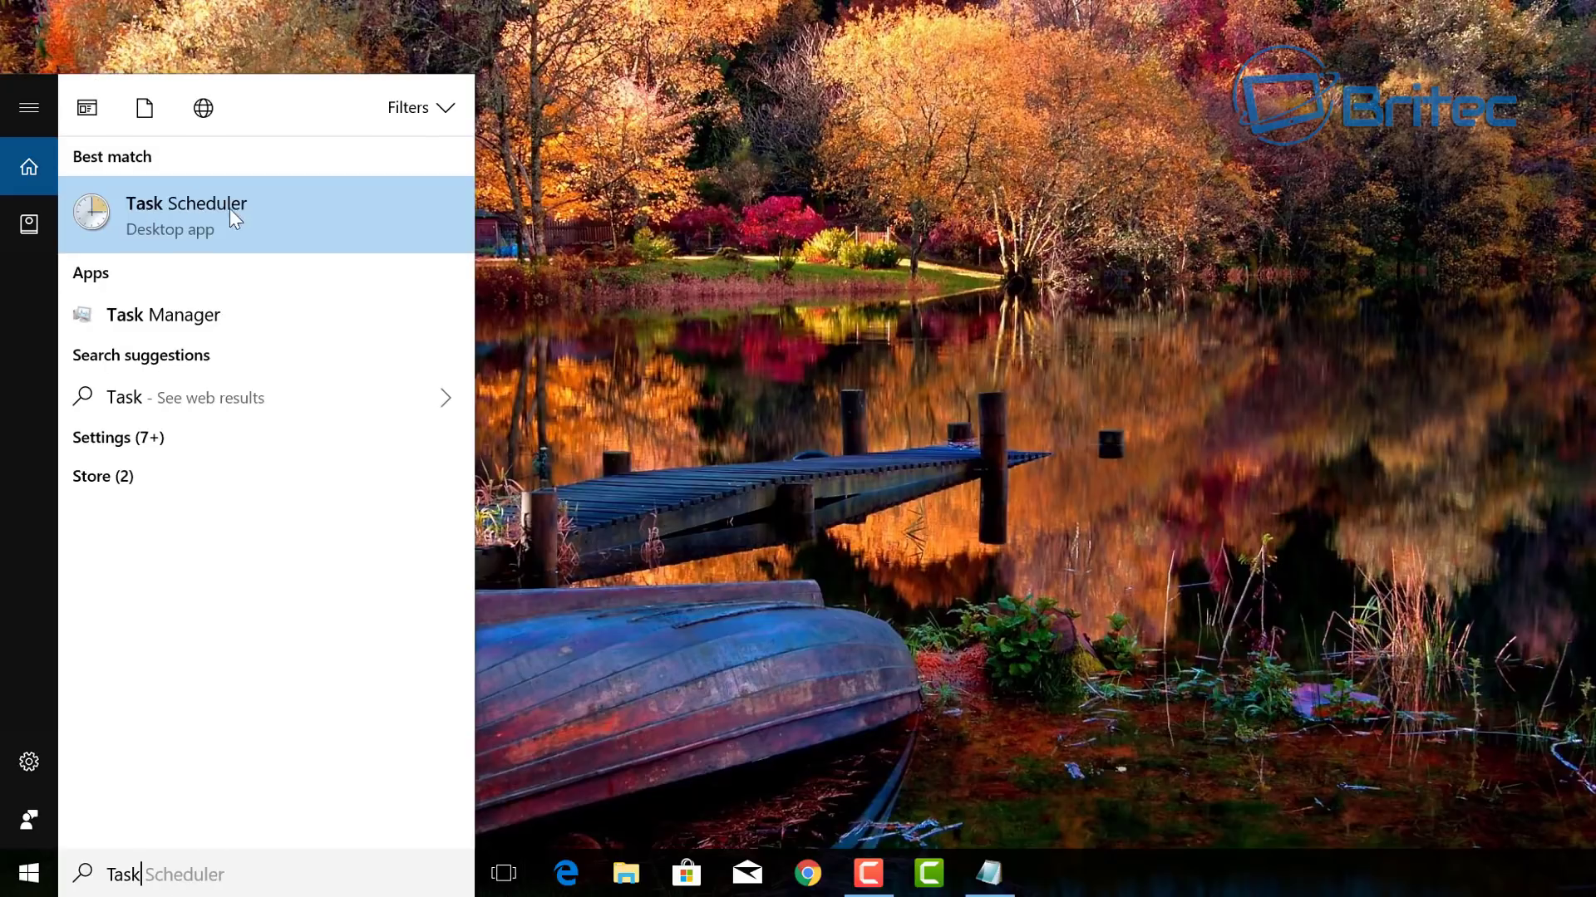
click(203, 211)
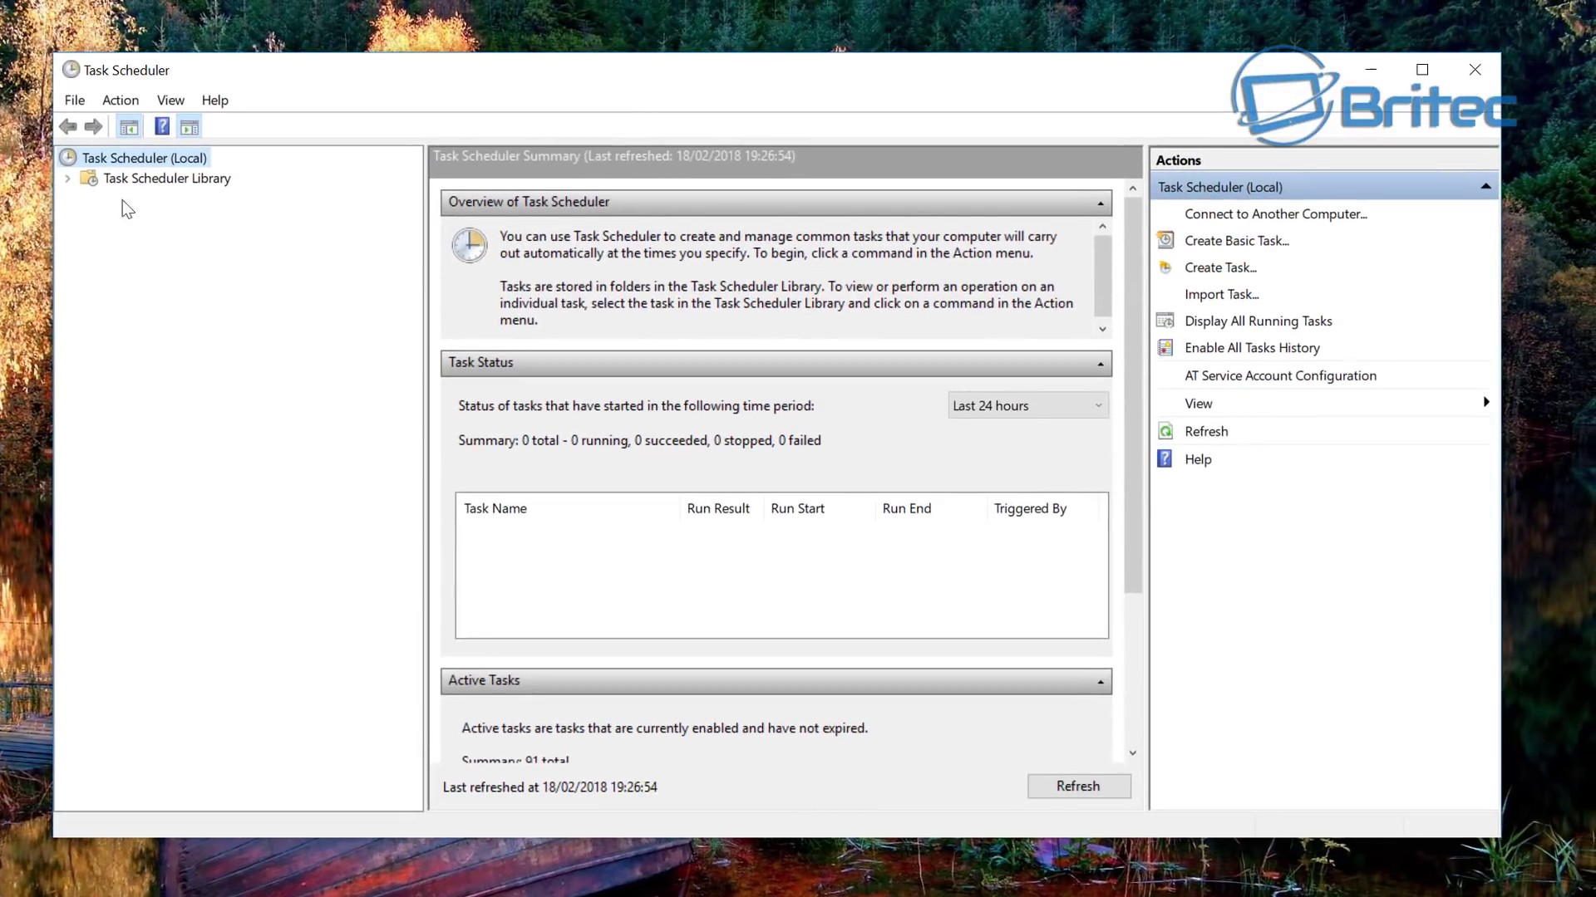
Browse Task Scheduler Library > Microsoft > Windows to the SystemRestore folder
click(125, 177)
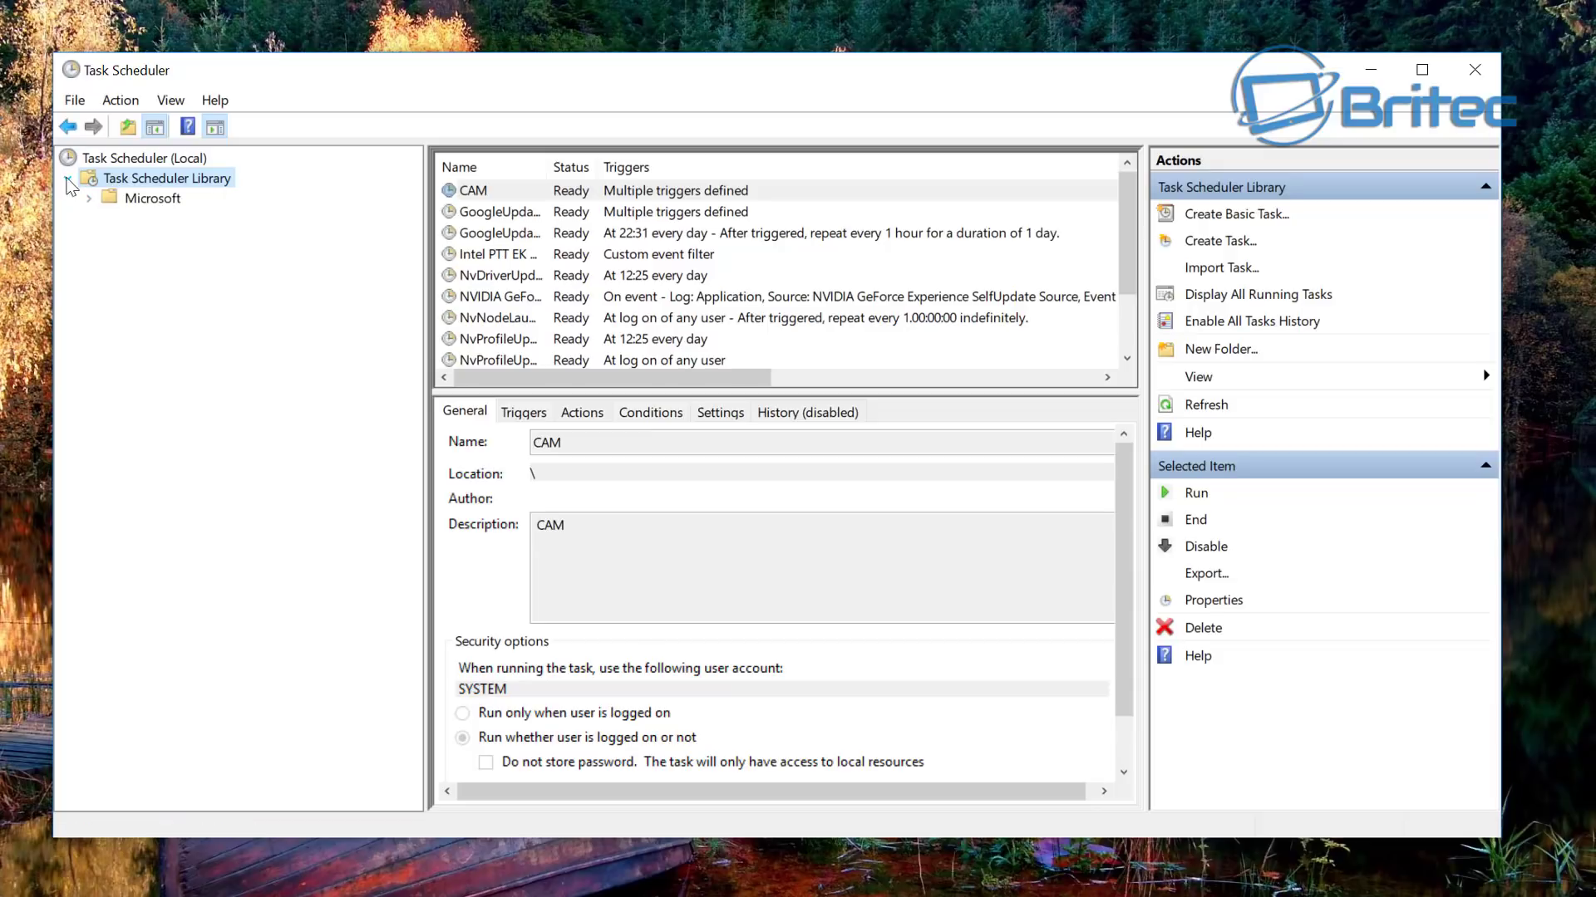
click(88, 199)
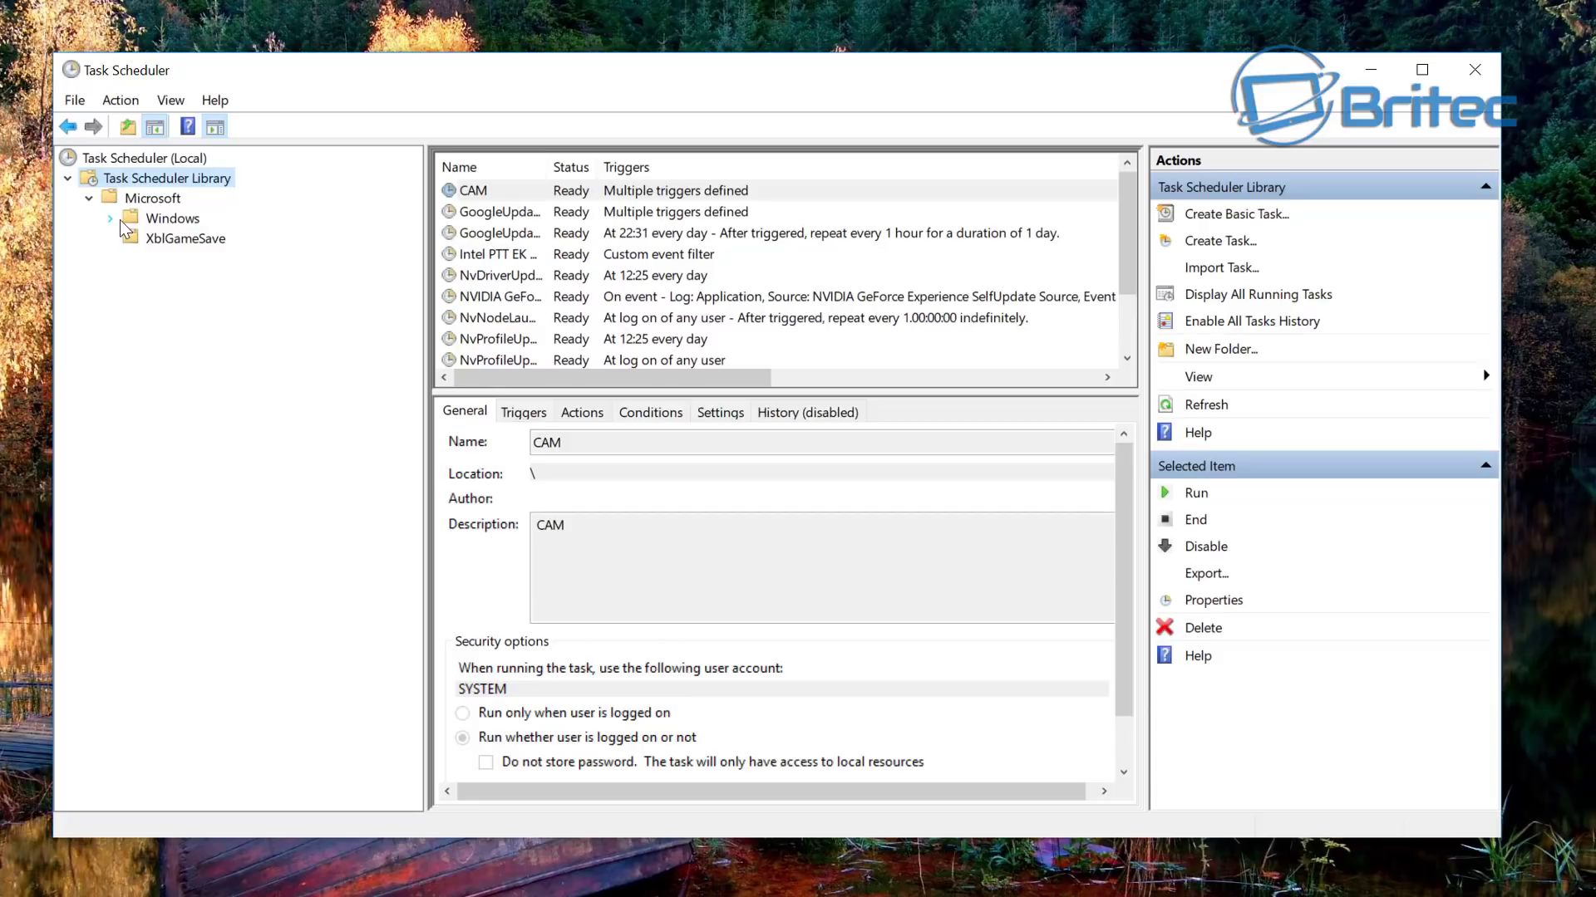
click(158, 199)
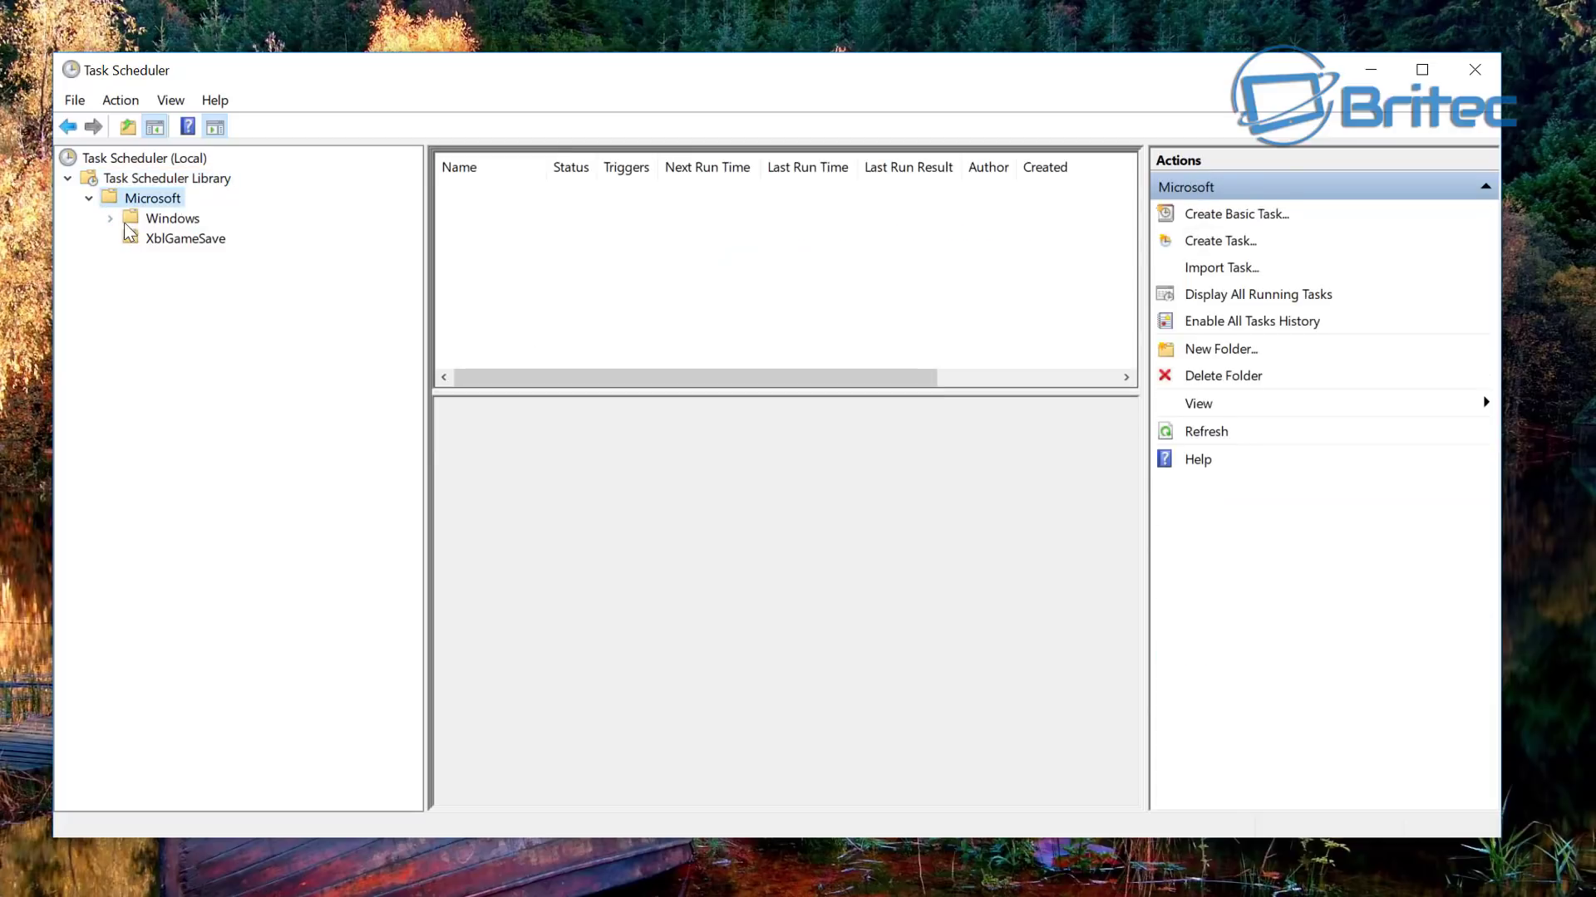
click(109, 218)
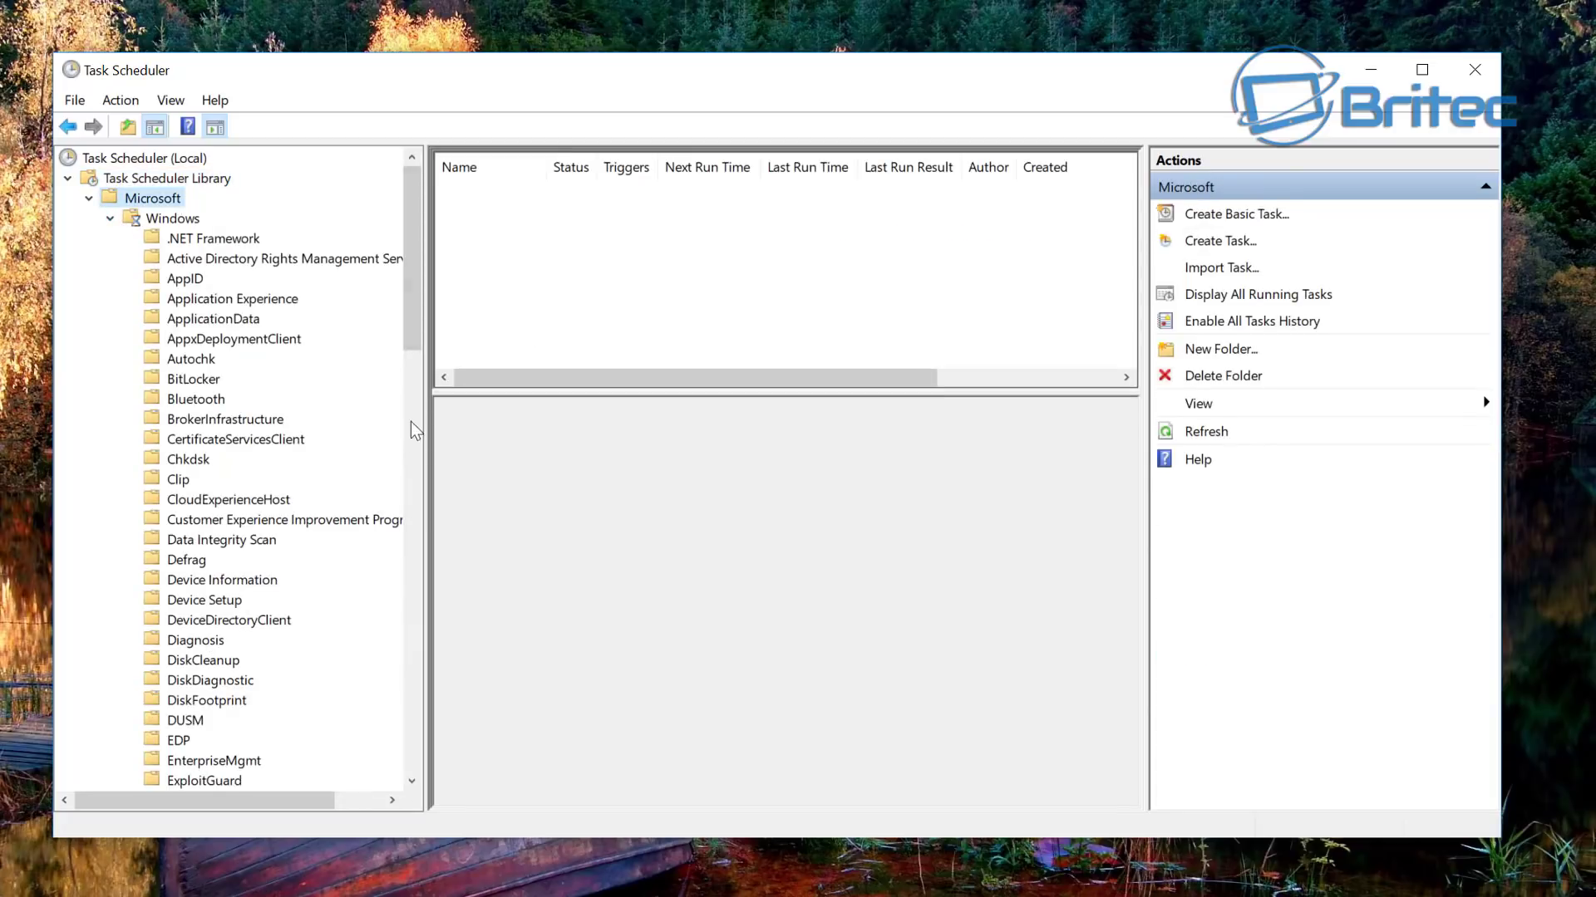
drag(418, 322, 385, 582)
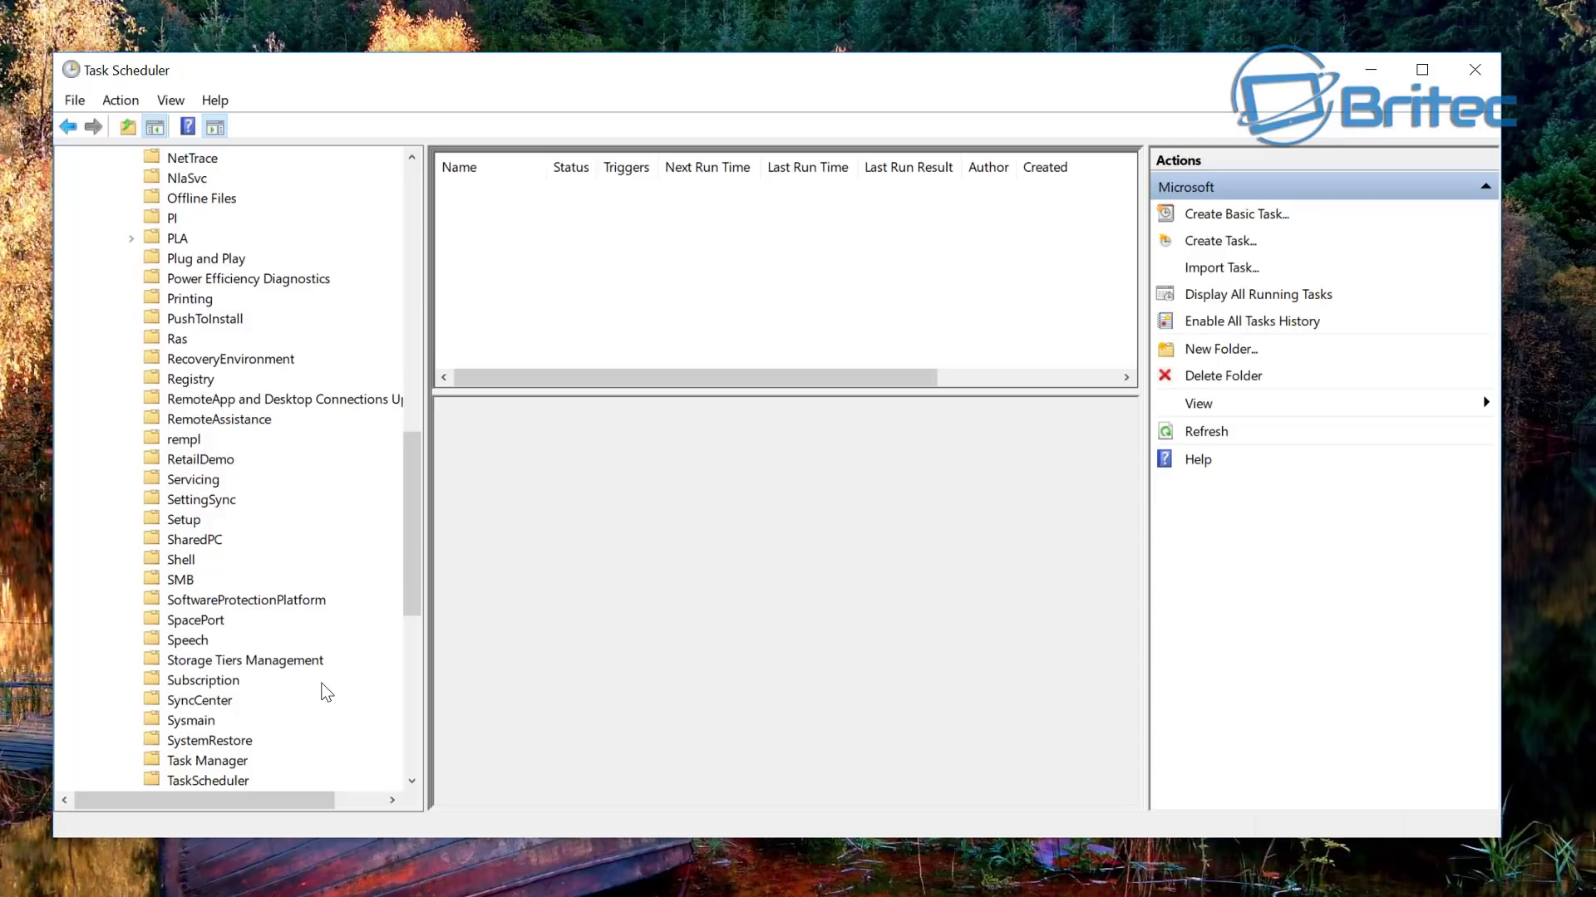
click(186, 742)
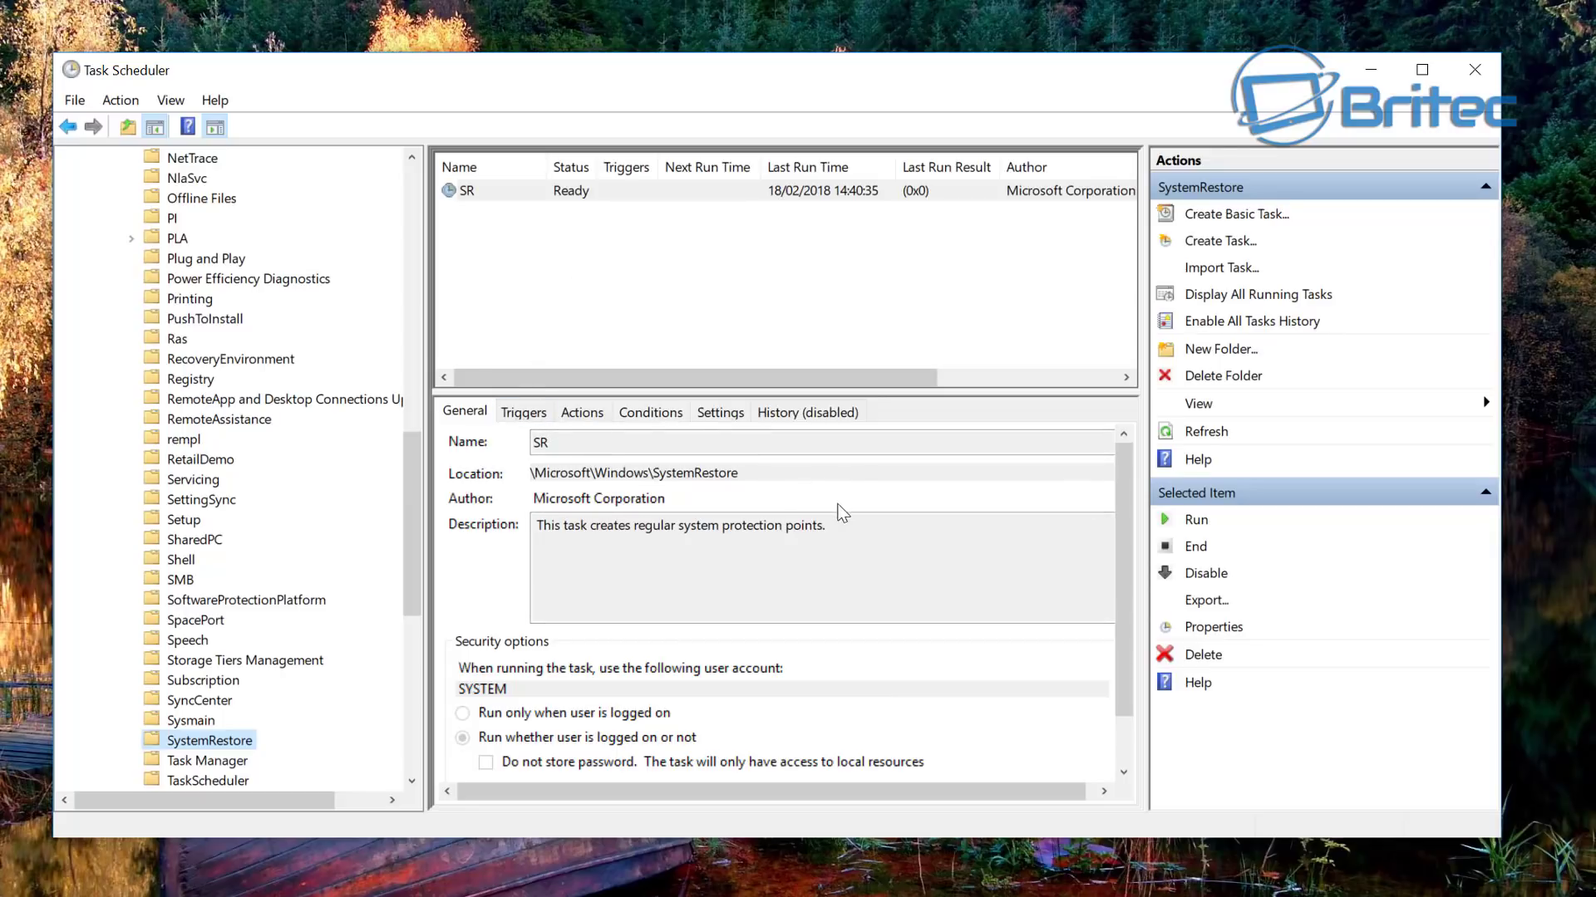
Inspect the SR task's Triggers and General details and keep SR selected
click(571, 194)
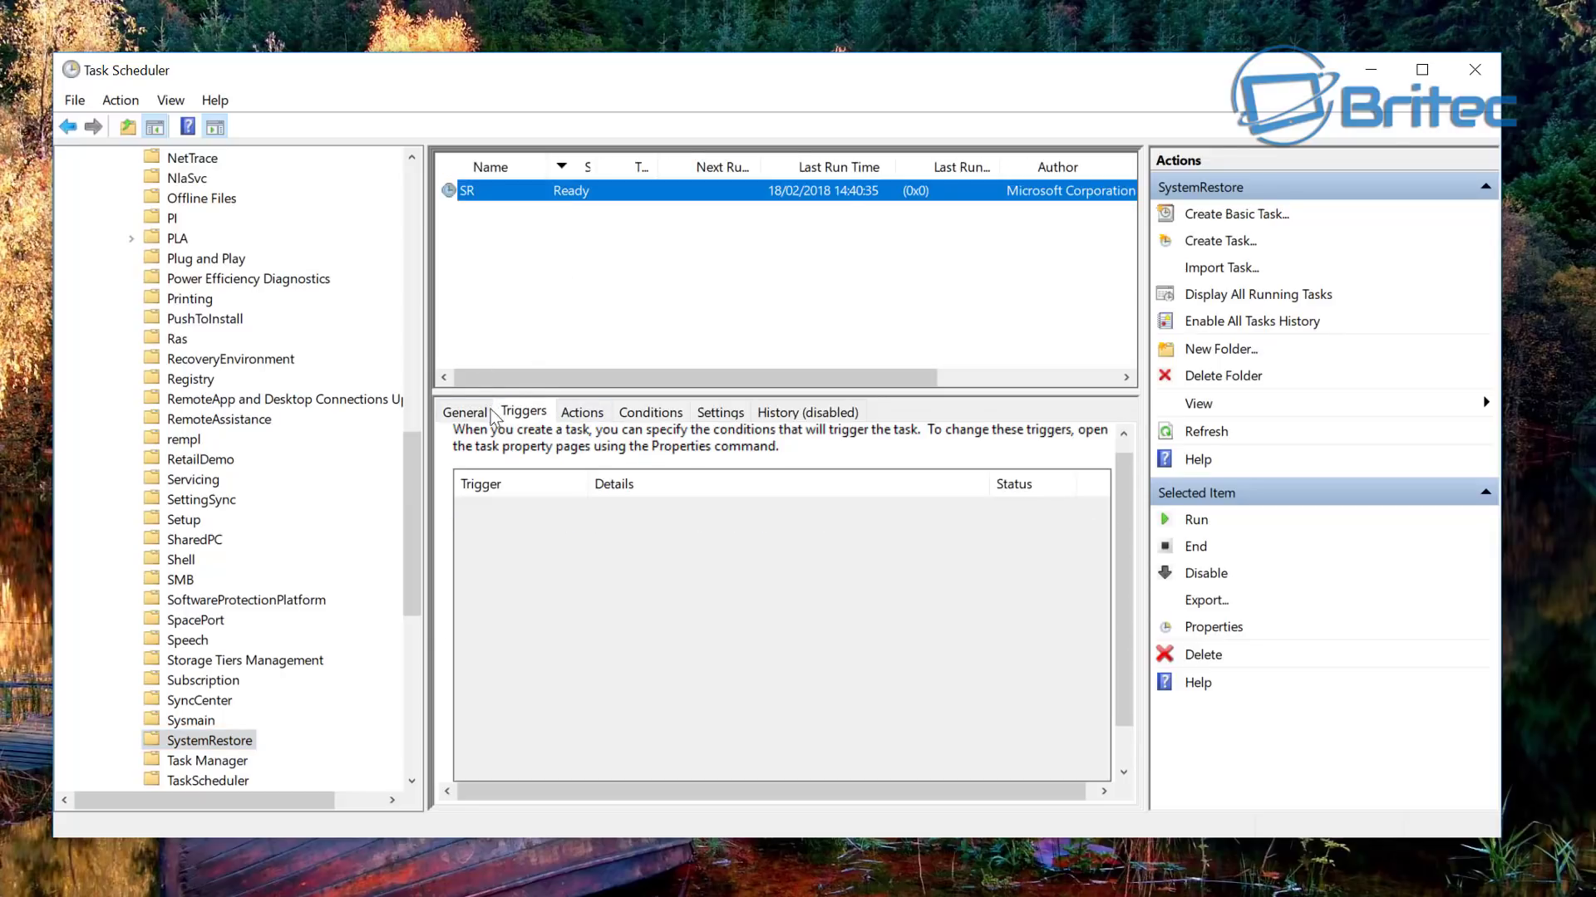
click(489, 412)
click(524, 412)
click(465, 411)
click(491, 196)
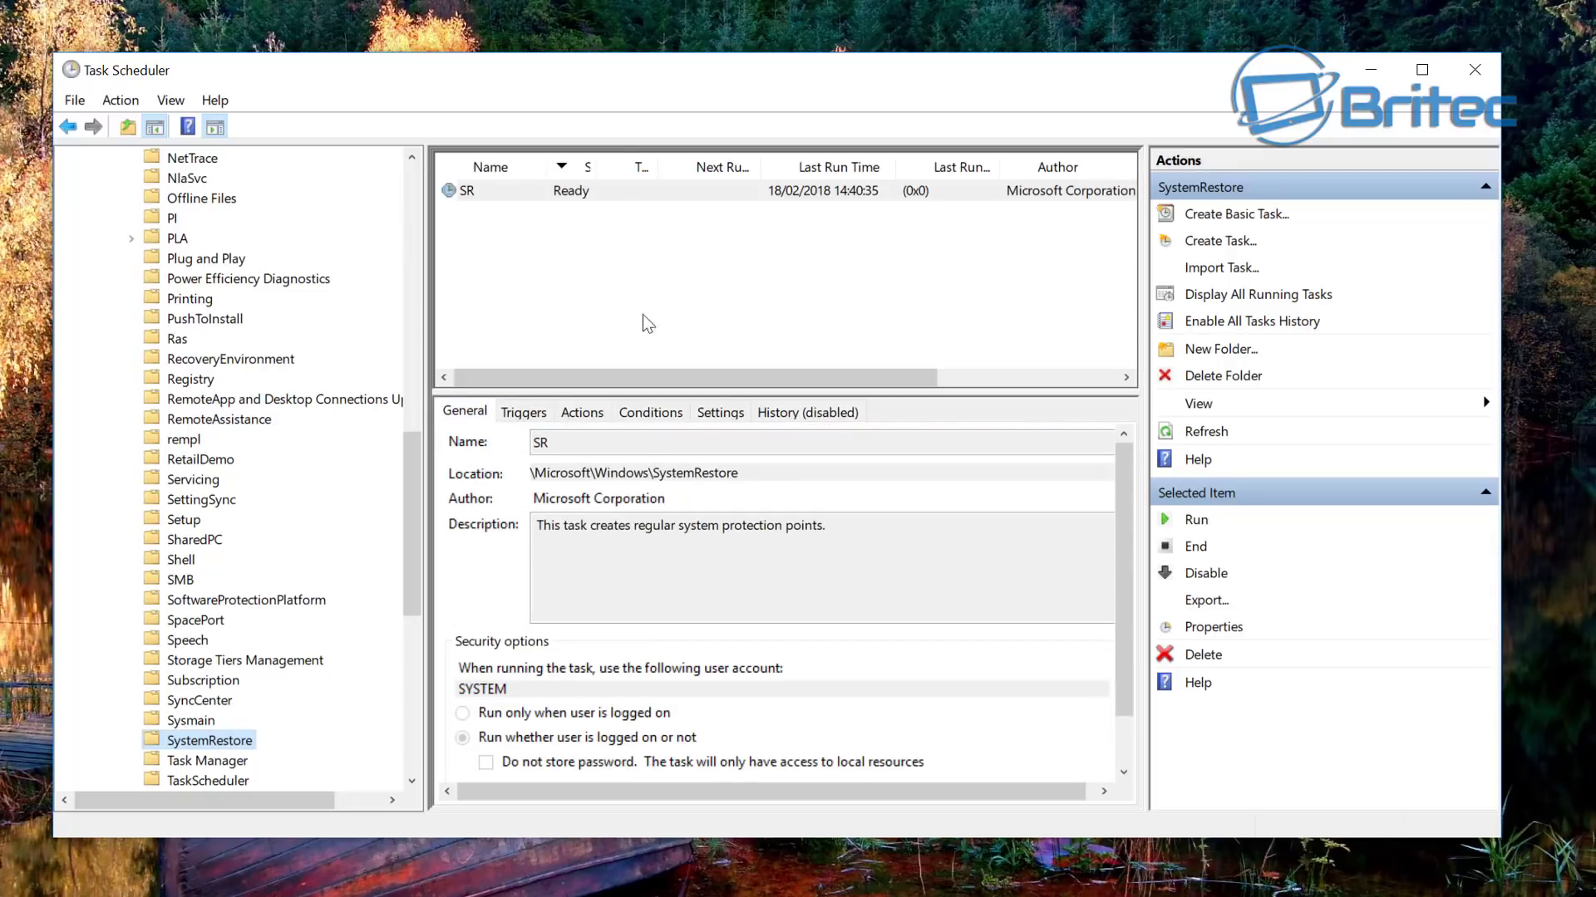
click(548, 198)
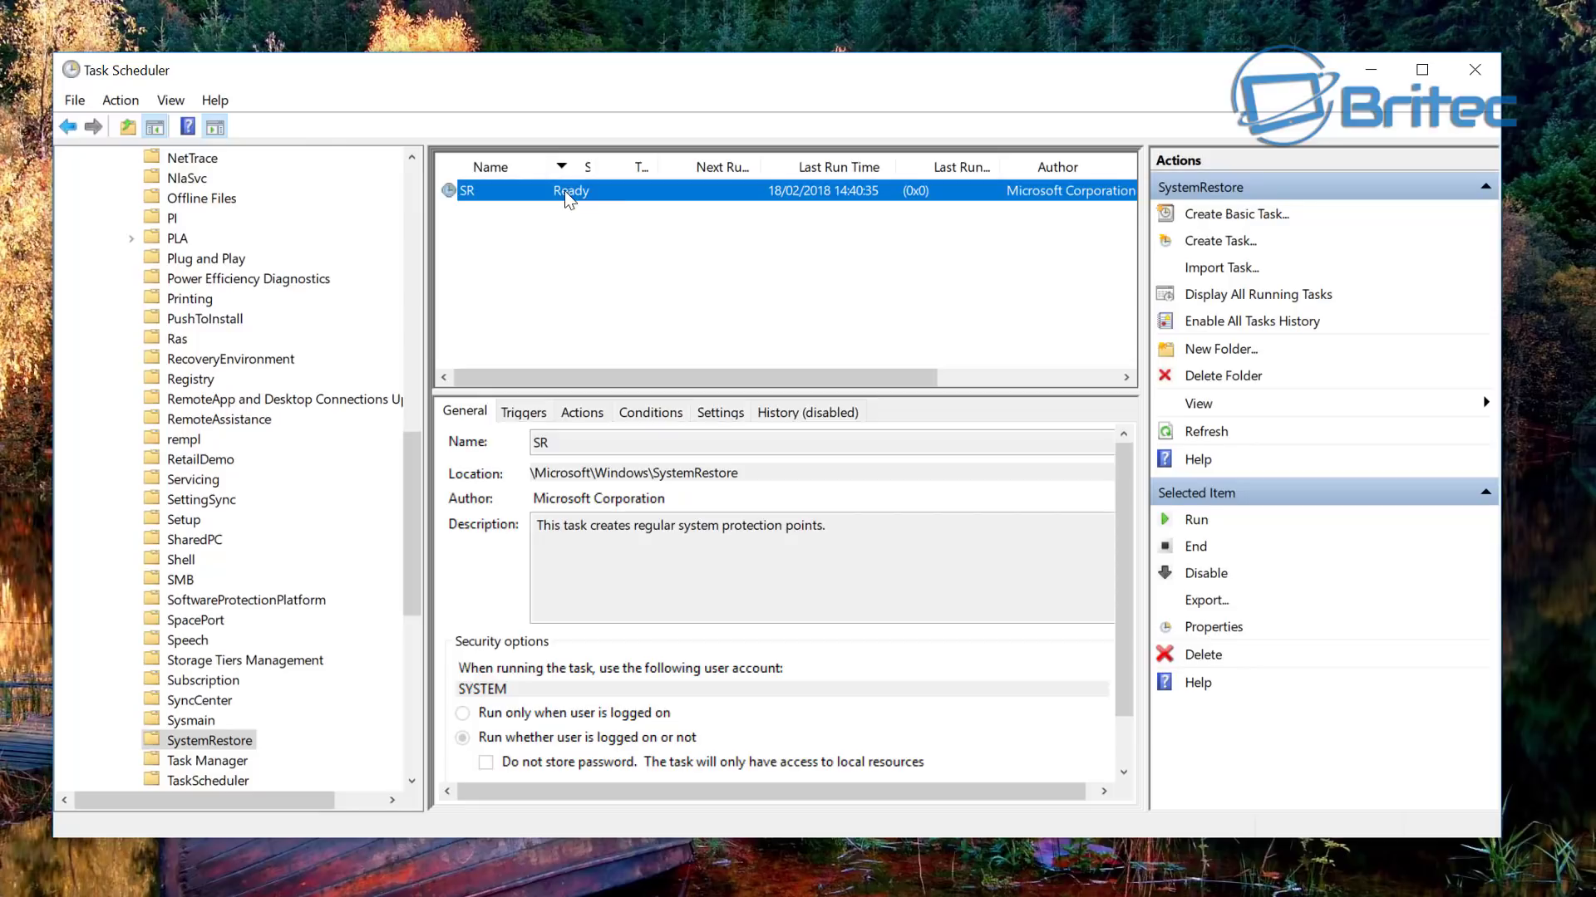
Open the SR task's Properties on the Triggers tab and start a new trigger
right_click(567, 197)
click(632, 305)
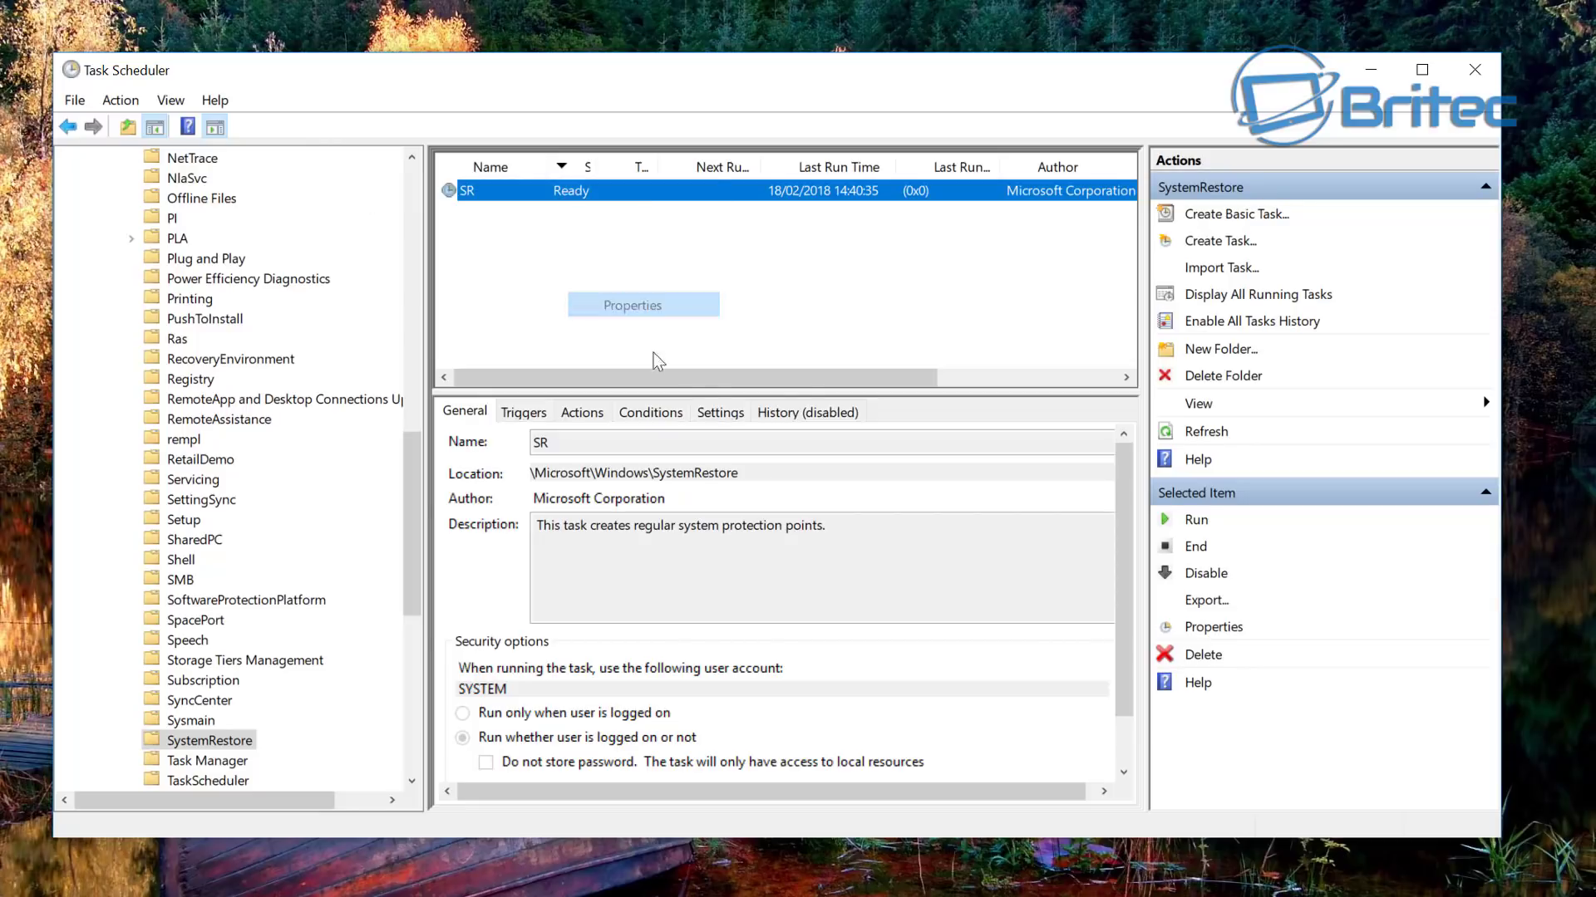
drag(317, 133, 684, 238)
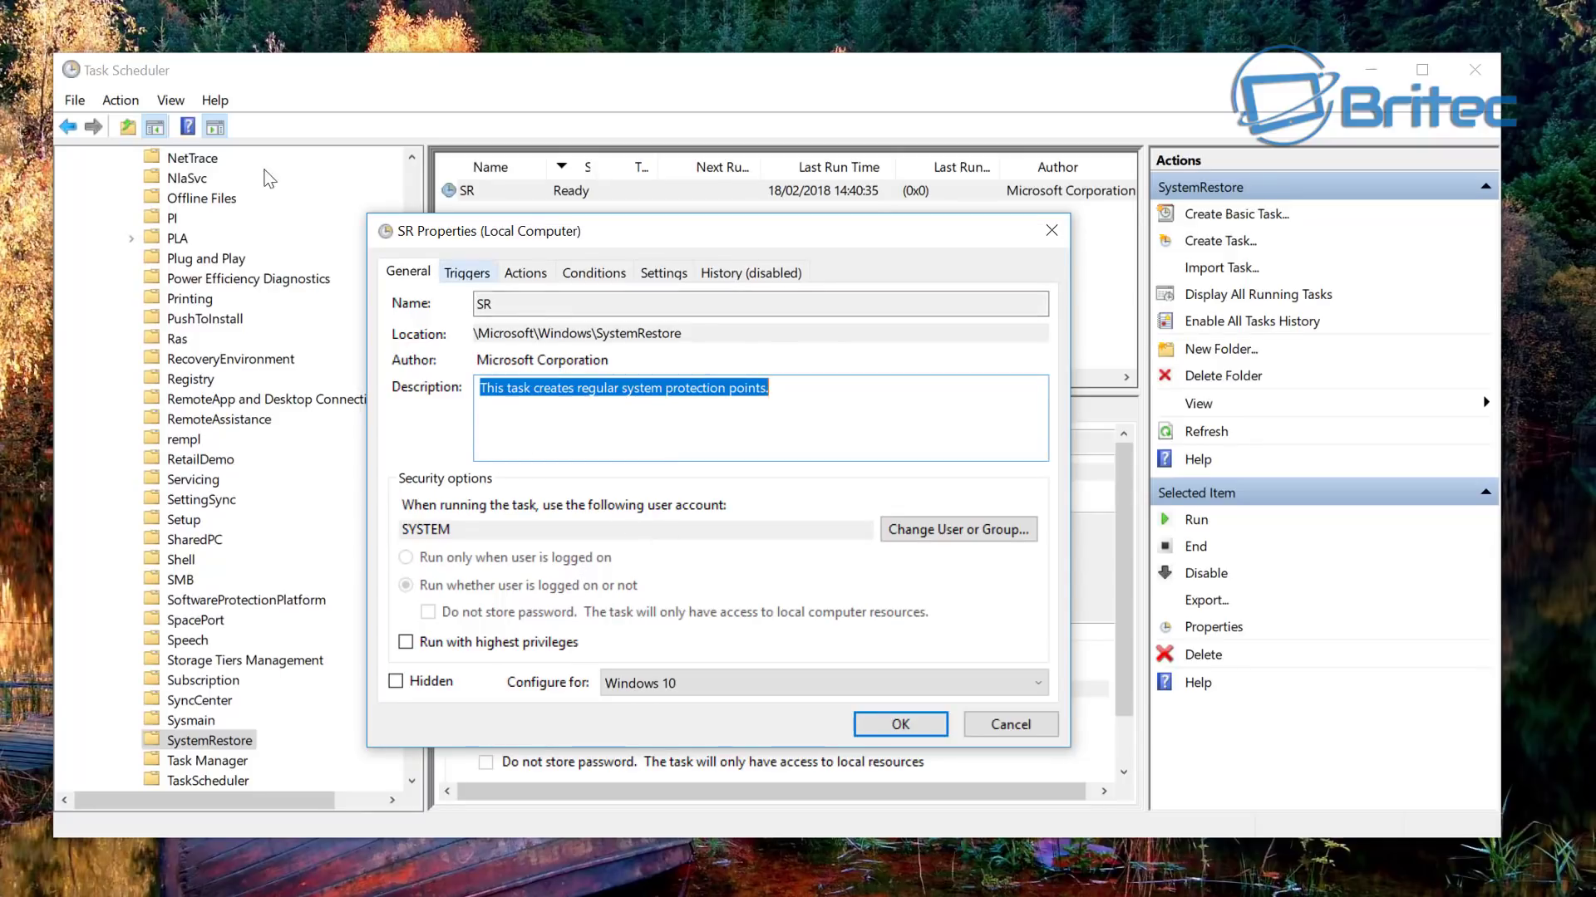
click(467, 272)
drag(723, 240, 787, 262)
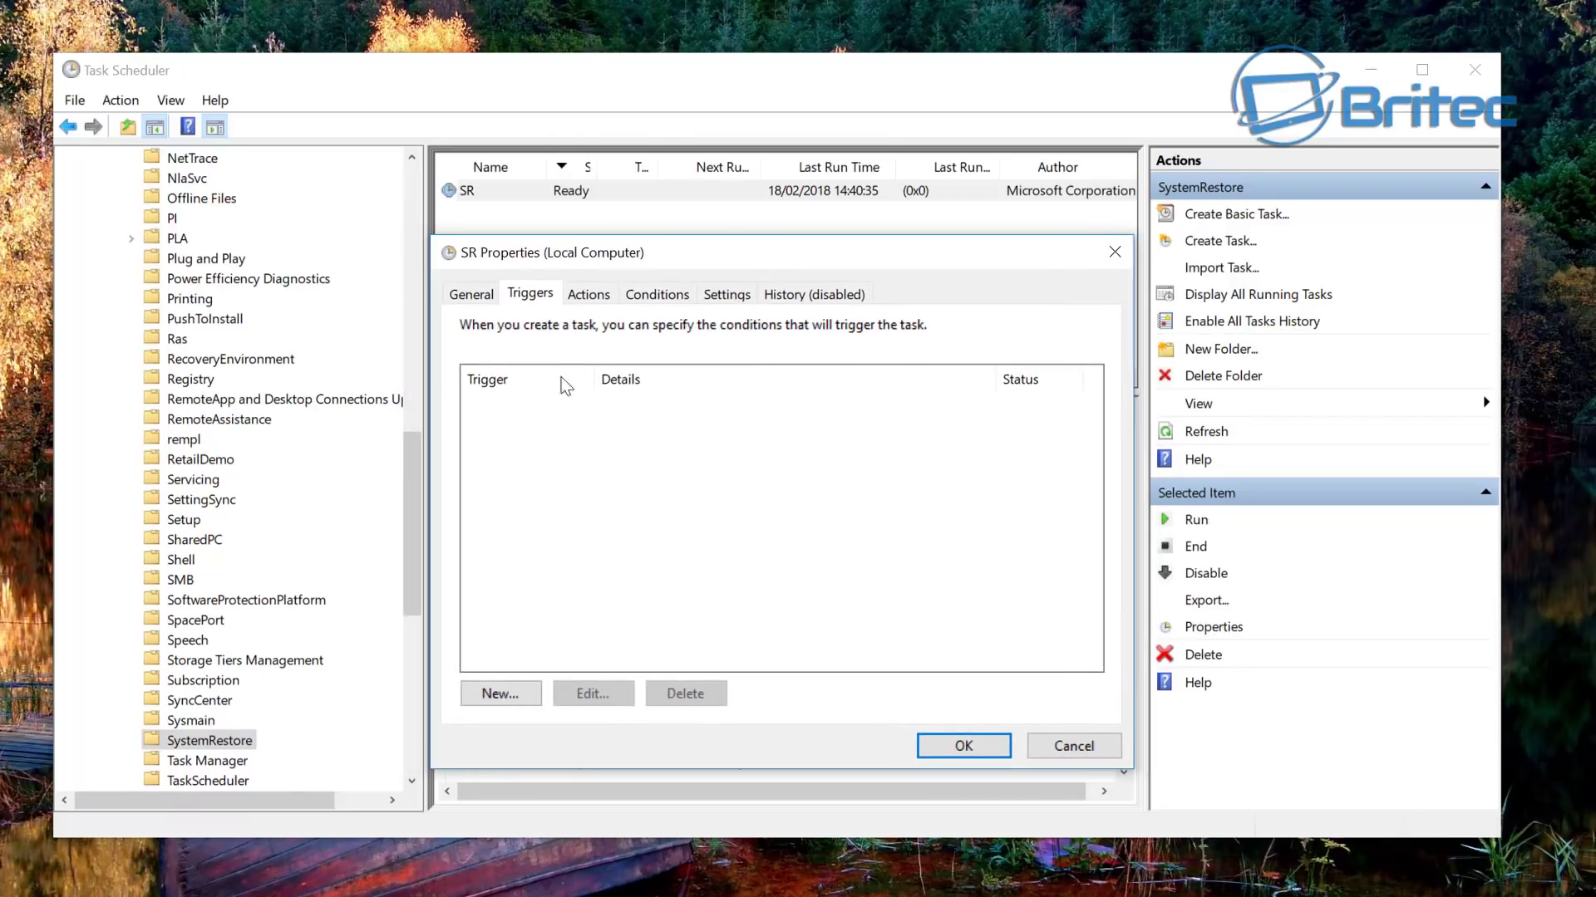
click(519, 693)
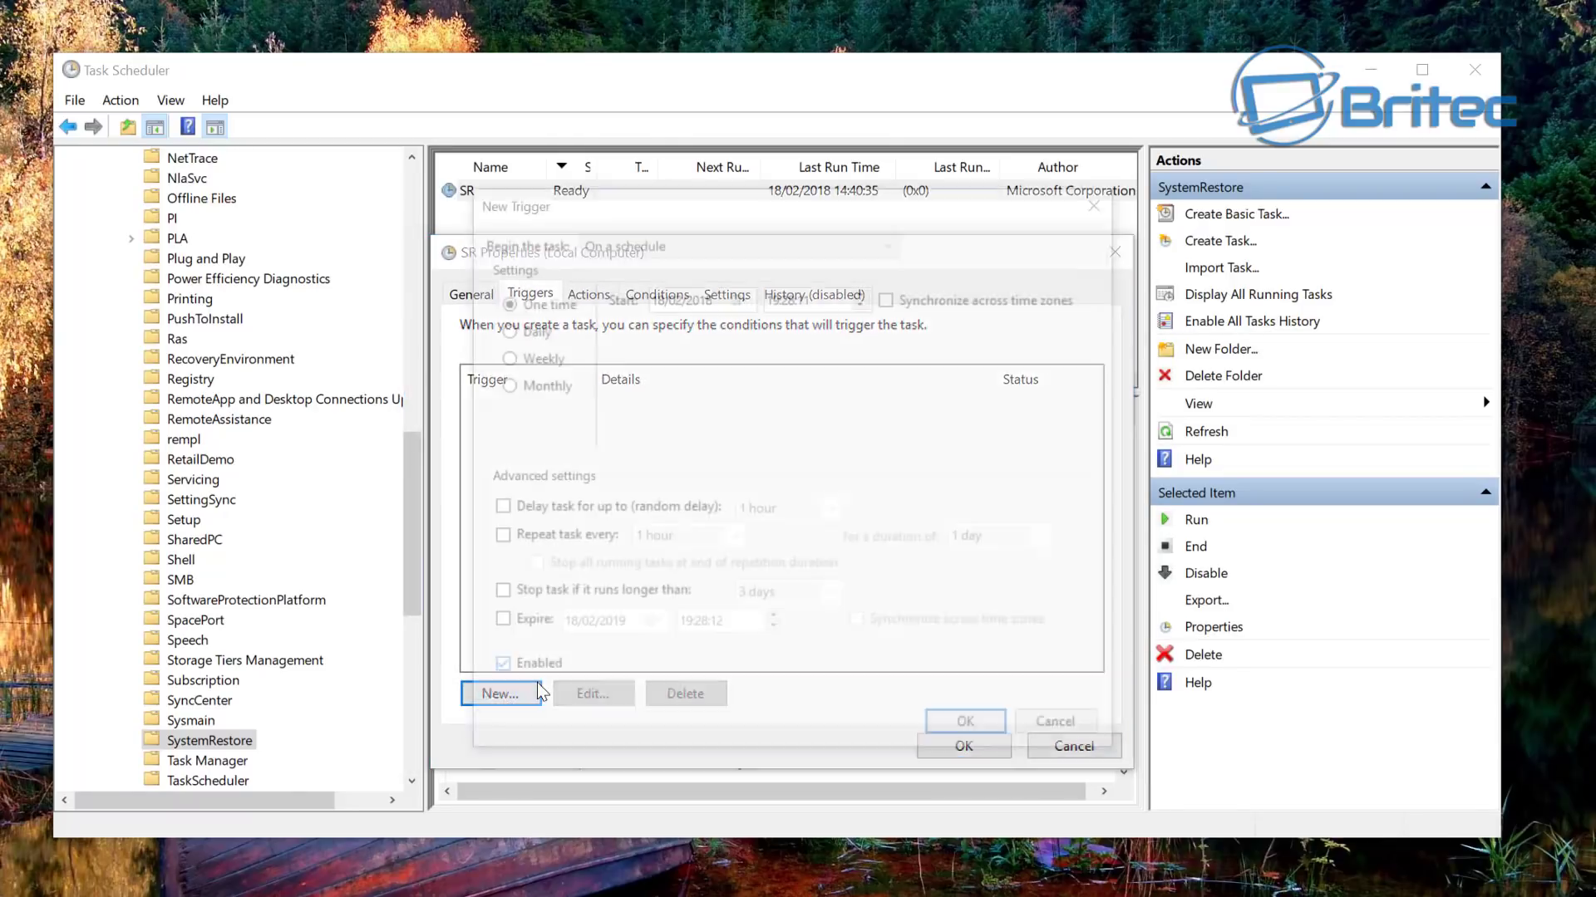
Make the new trigger recur weekly on Sunday
drag(793, 207, 746, 207)
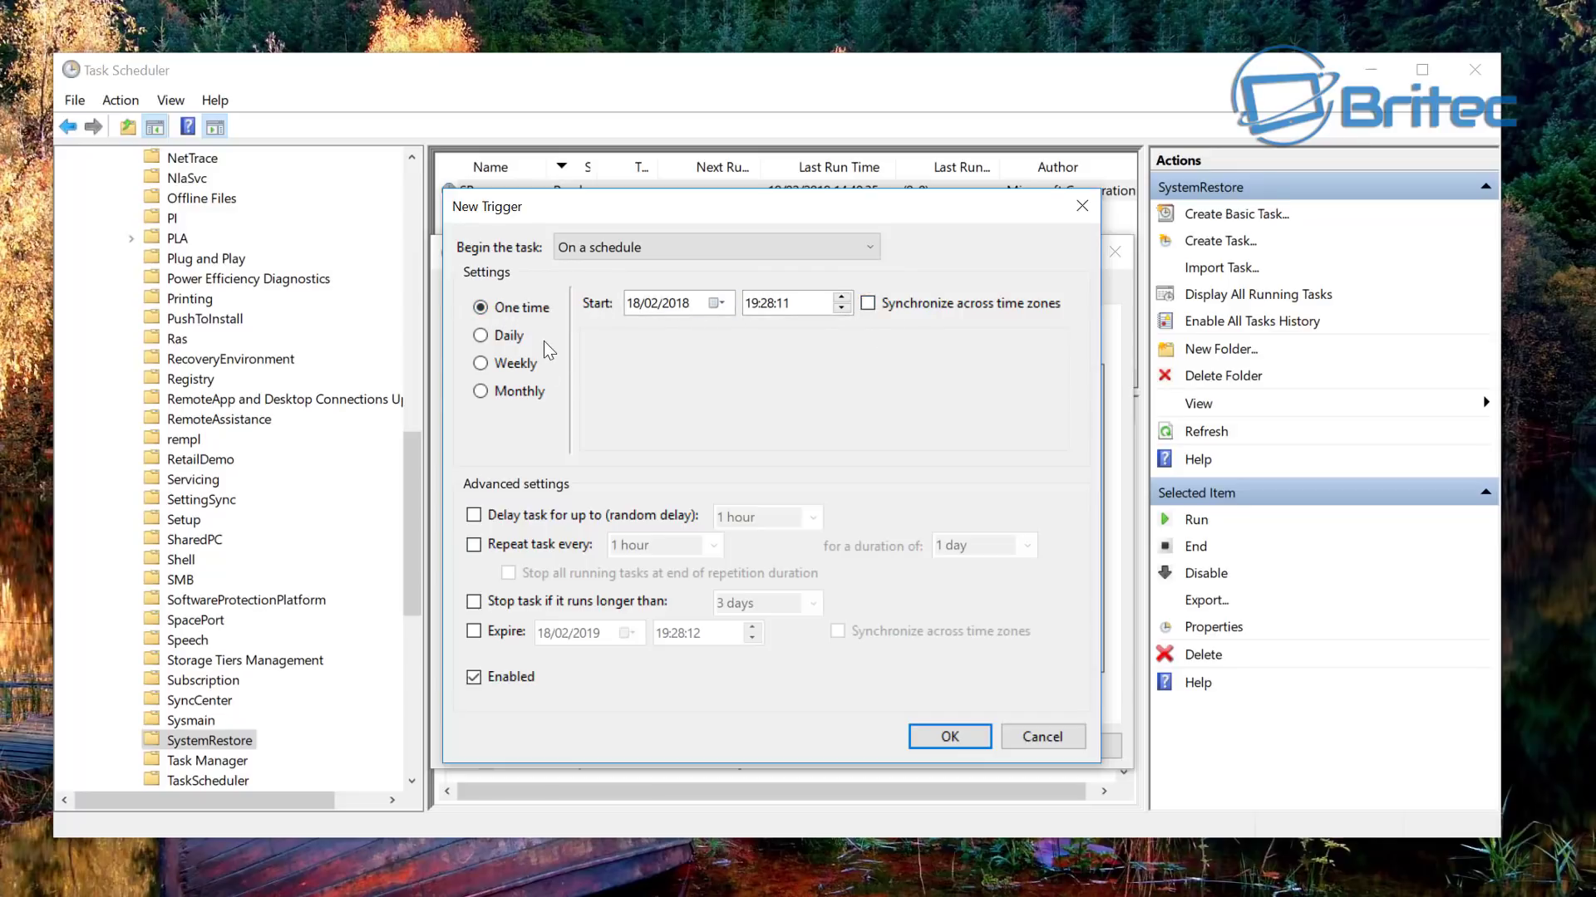
click(482, 336)
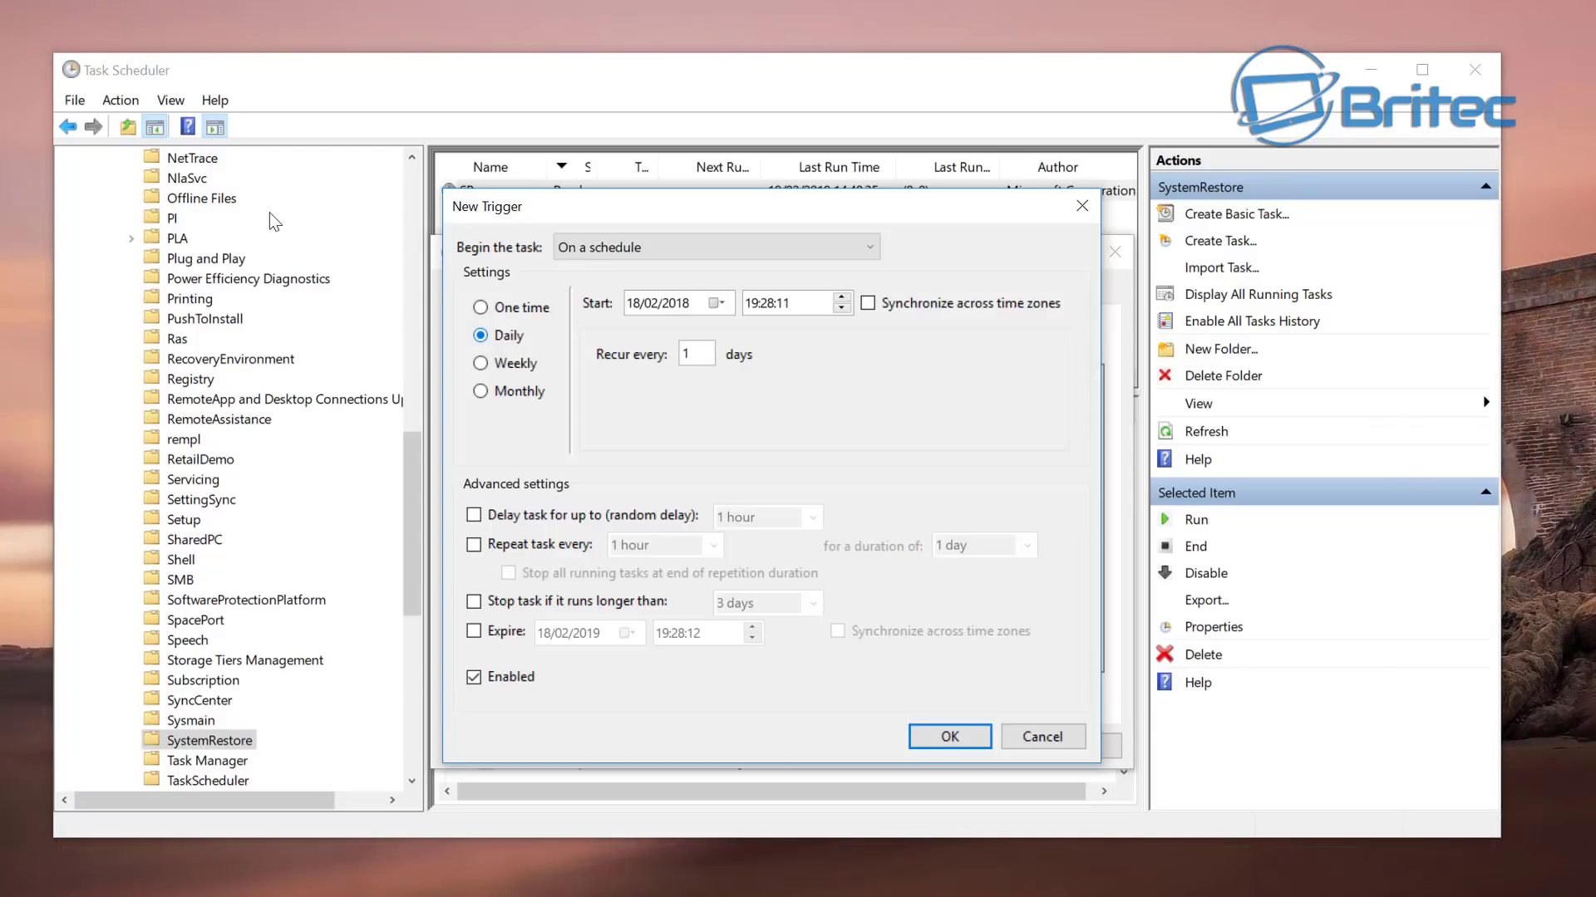
click(479, 366)
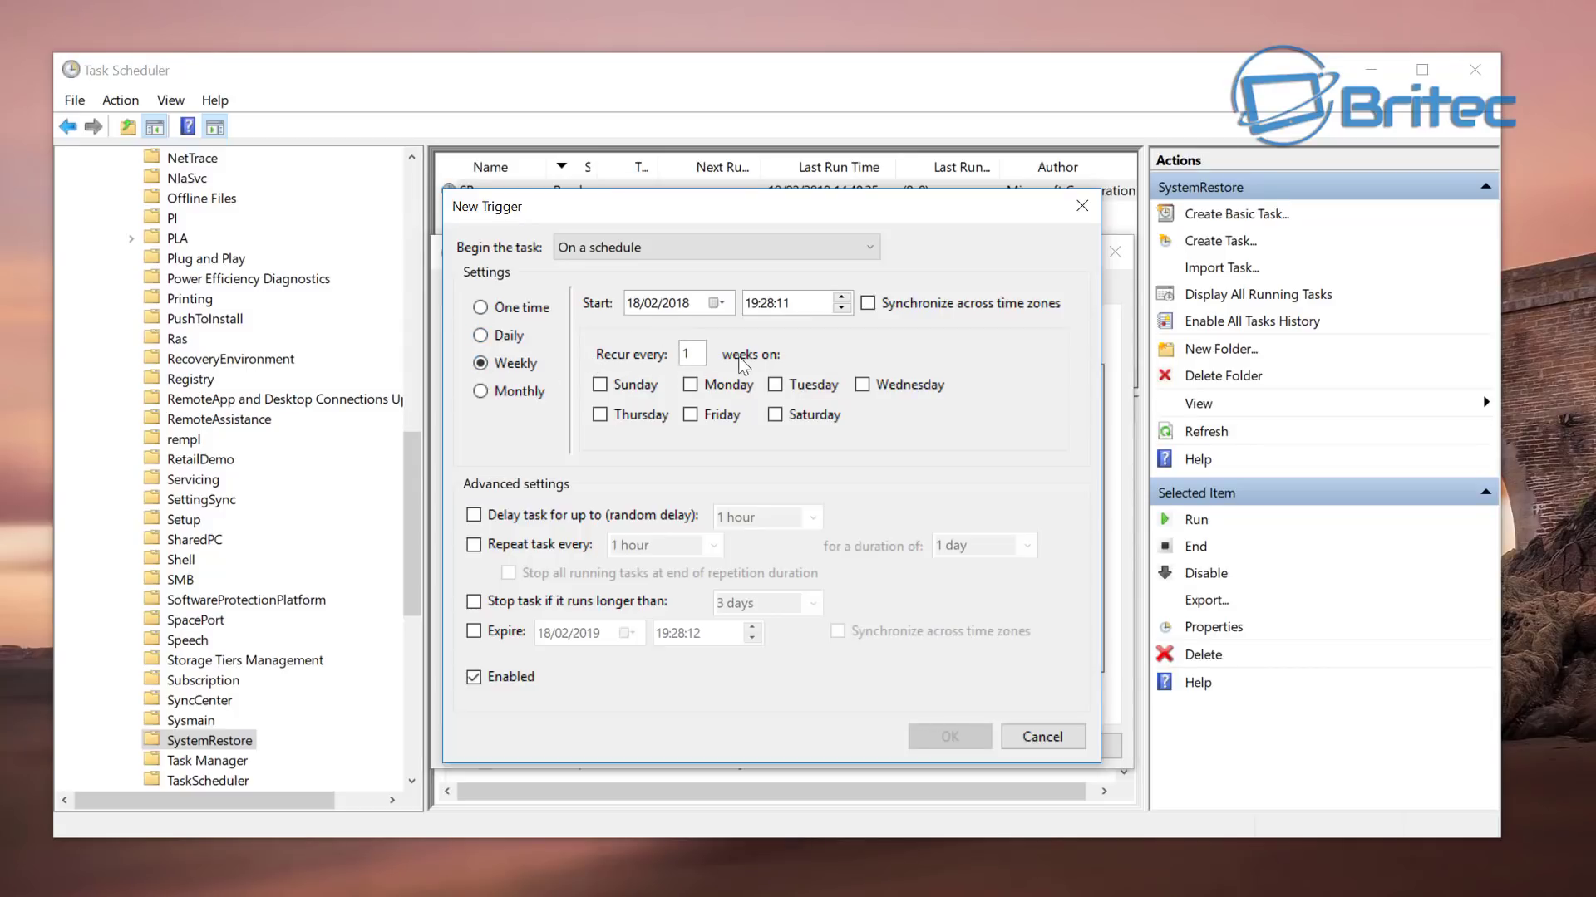
click(599, 386)
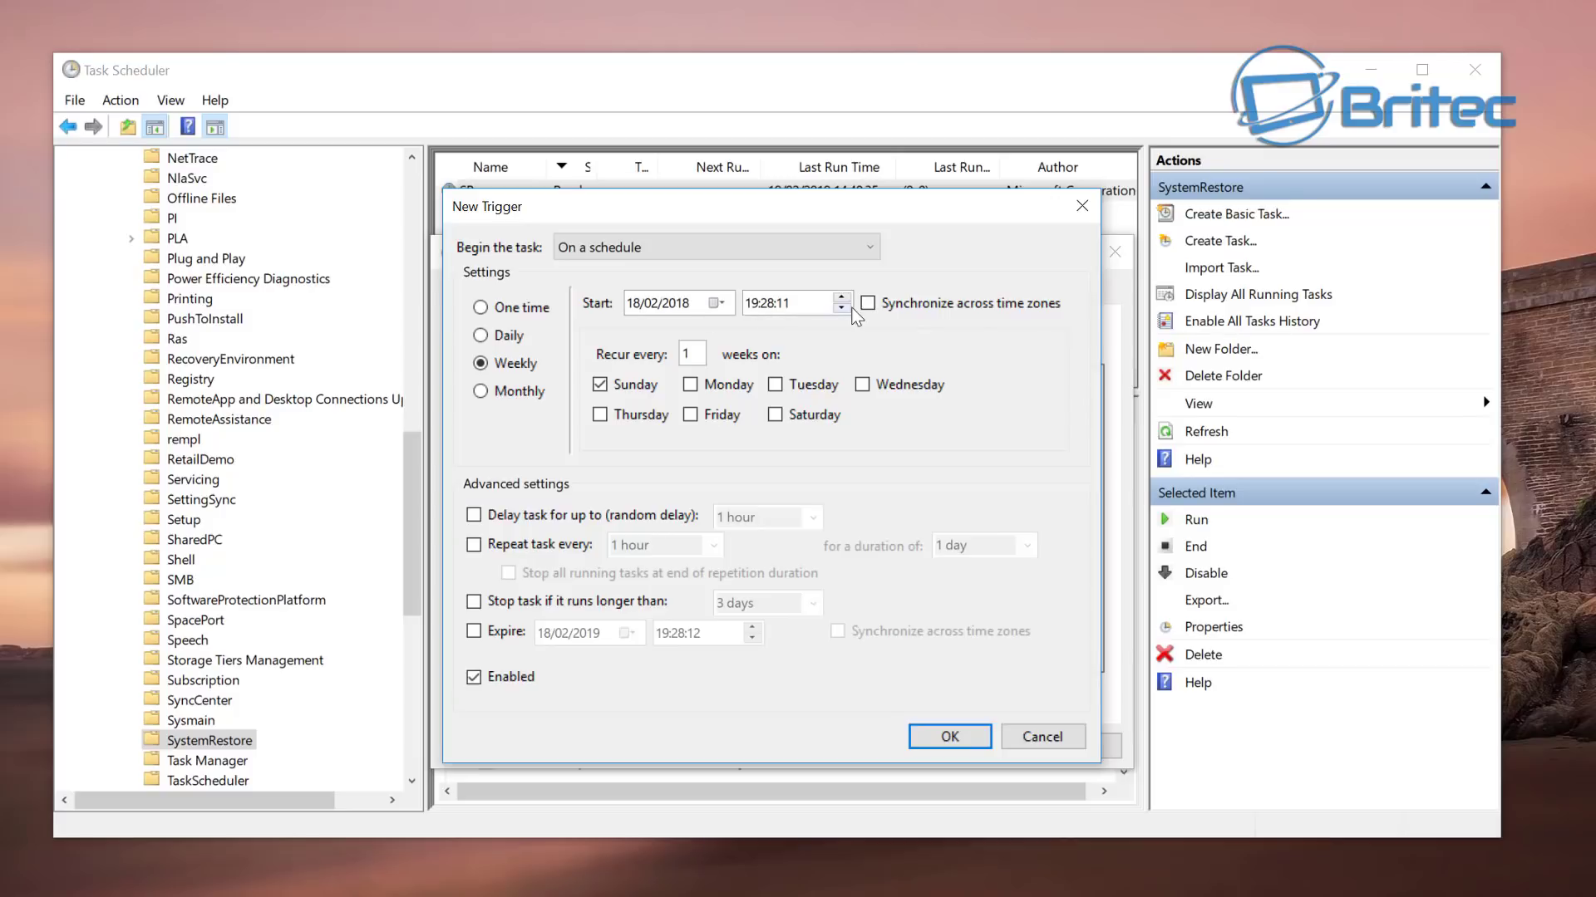
Set the trigger's start time to 19:30 on 18/02/2018 and confirm it
key(shift+Tab)
key(Tab)
key(Right)
key(Left)
key(Right)
key(Right)
click(765, 306)
click(939, 738)
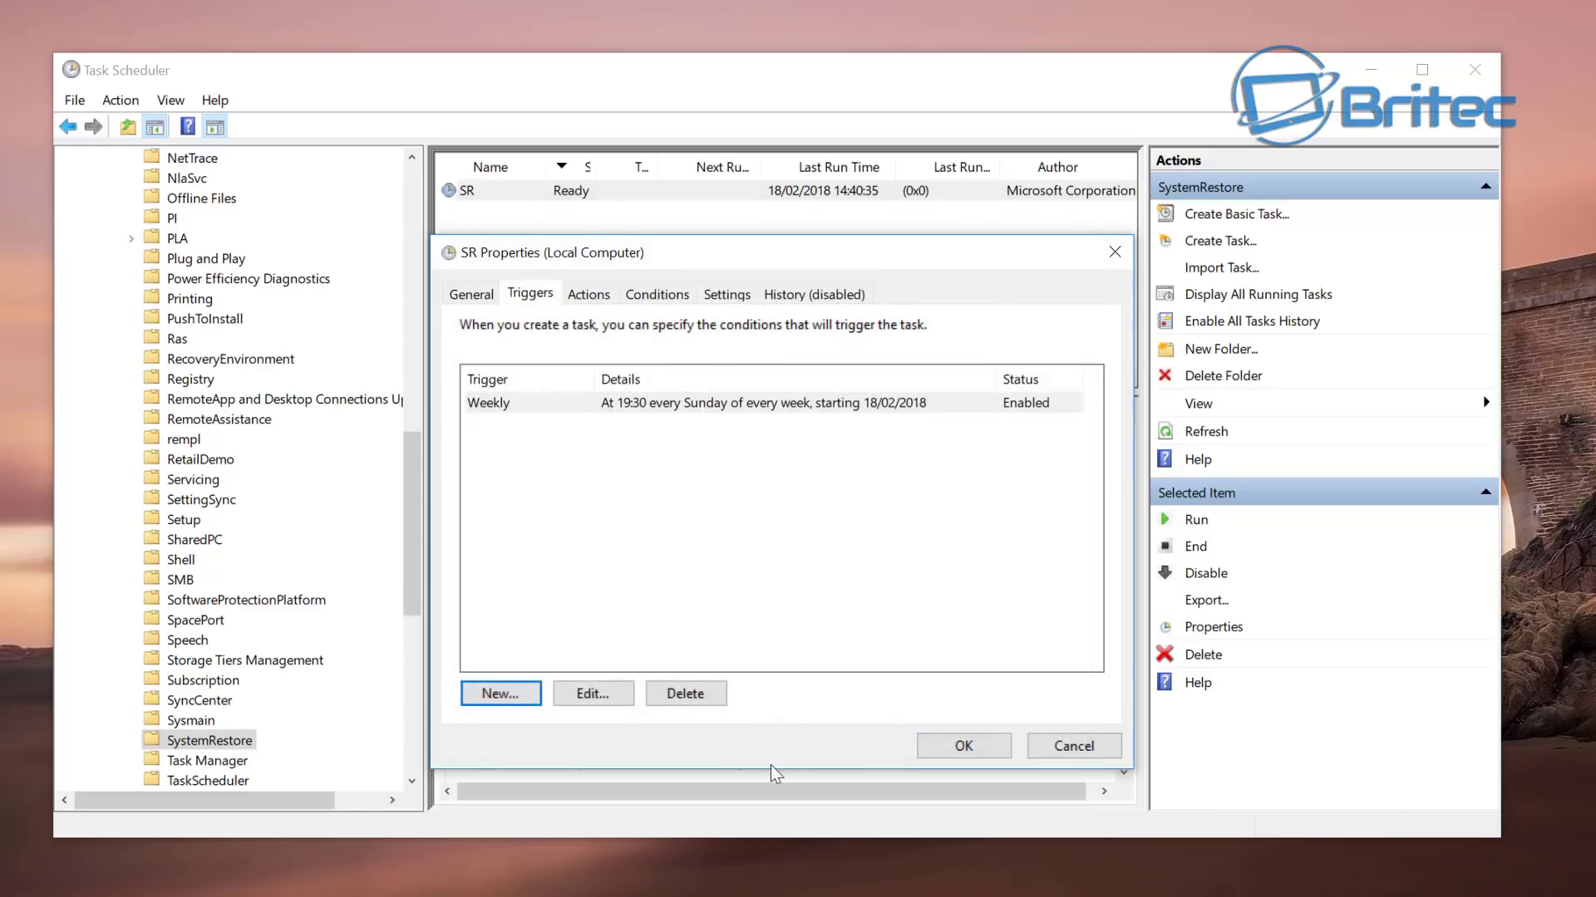
Save SR's properties with the new Weekly trigger and minimise Task Scheduler
click(864, 407)
click(665, 445)
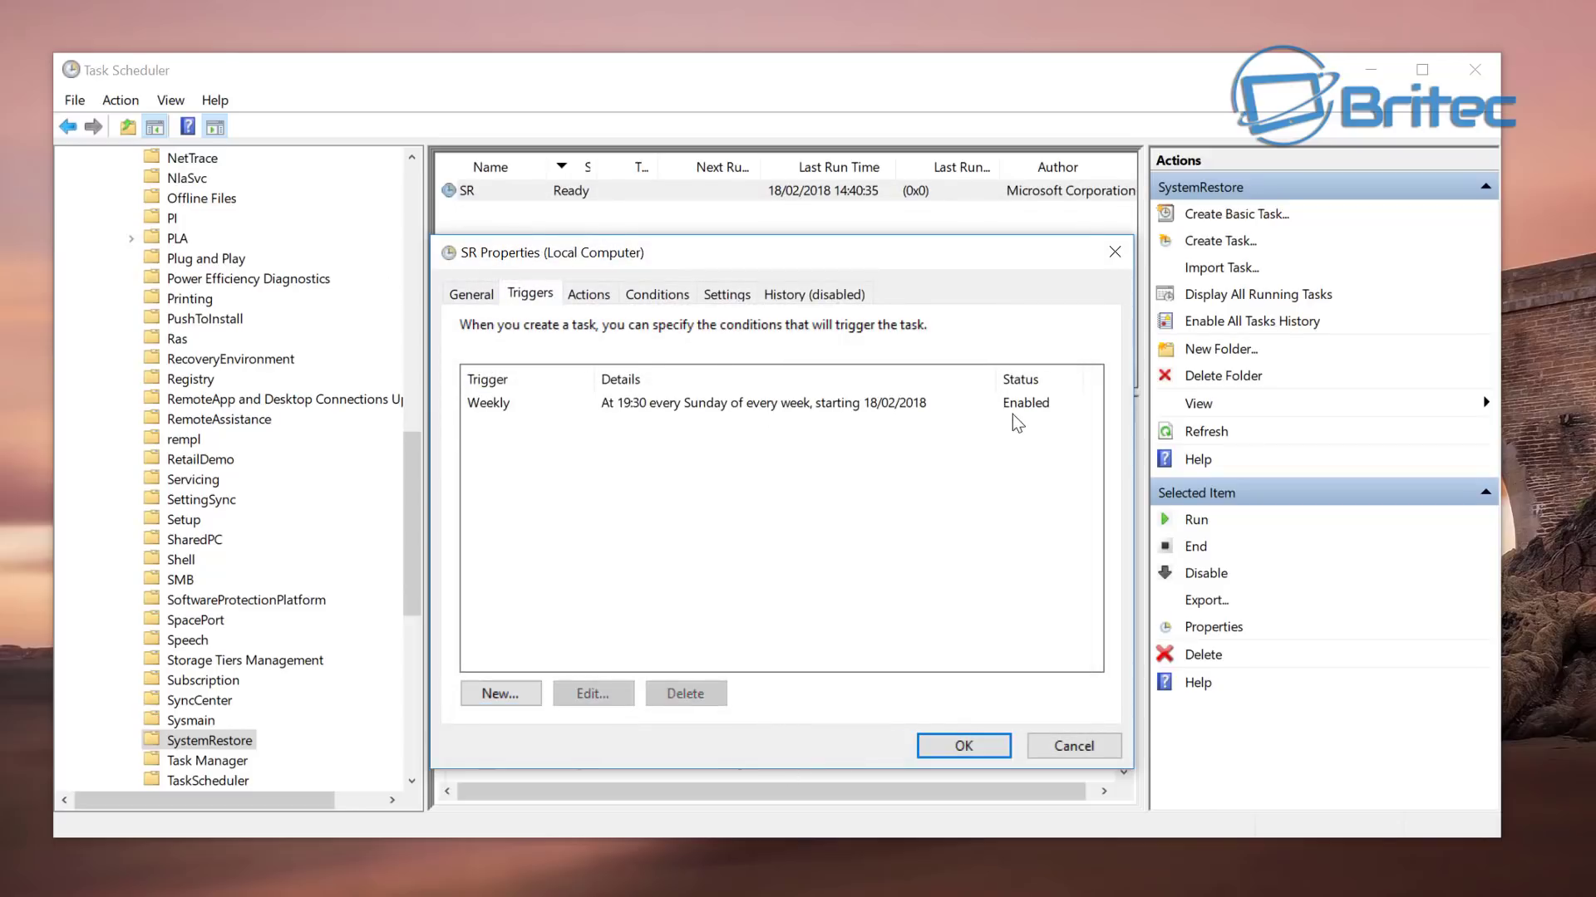
click(959, 752)
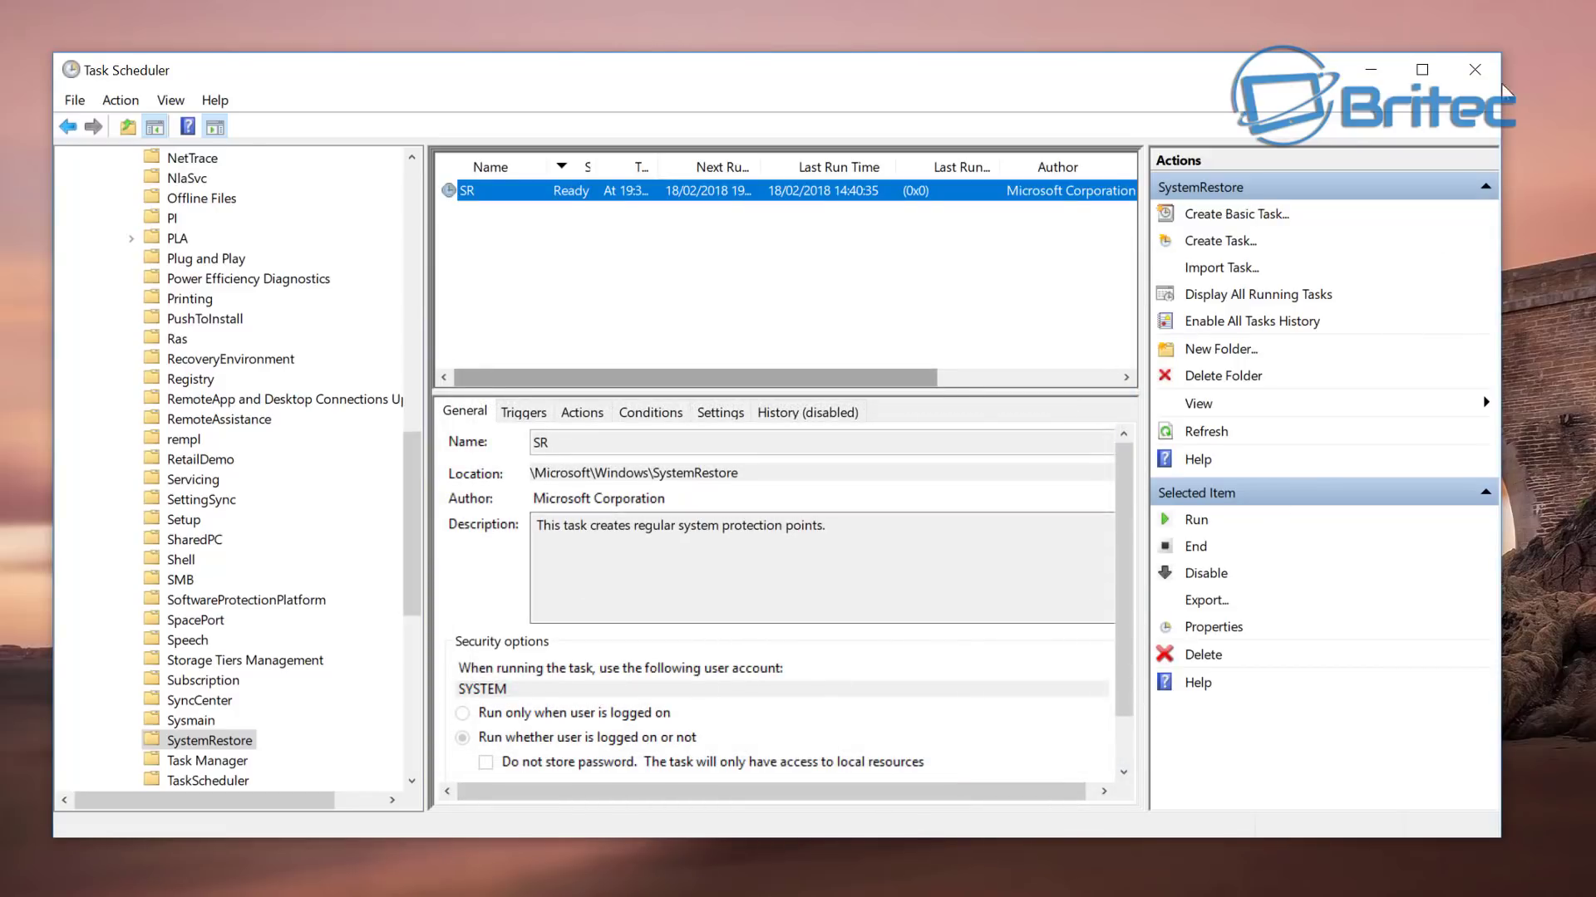
click(1371, 69)
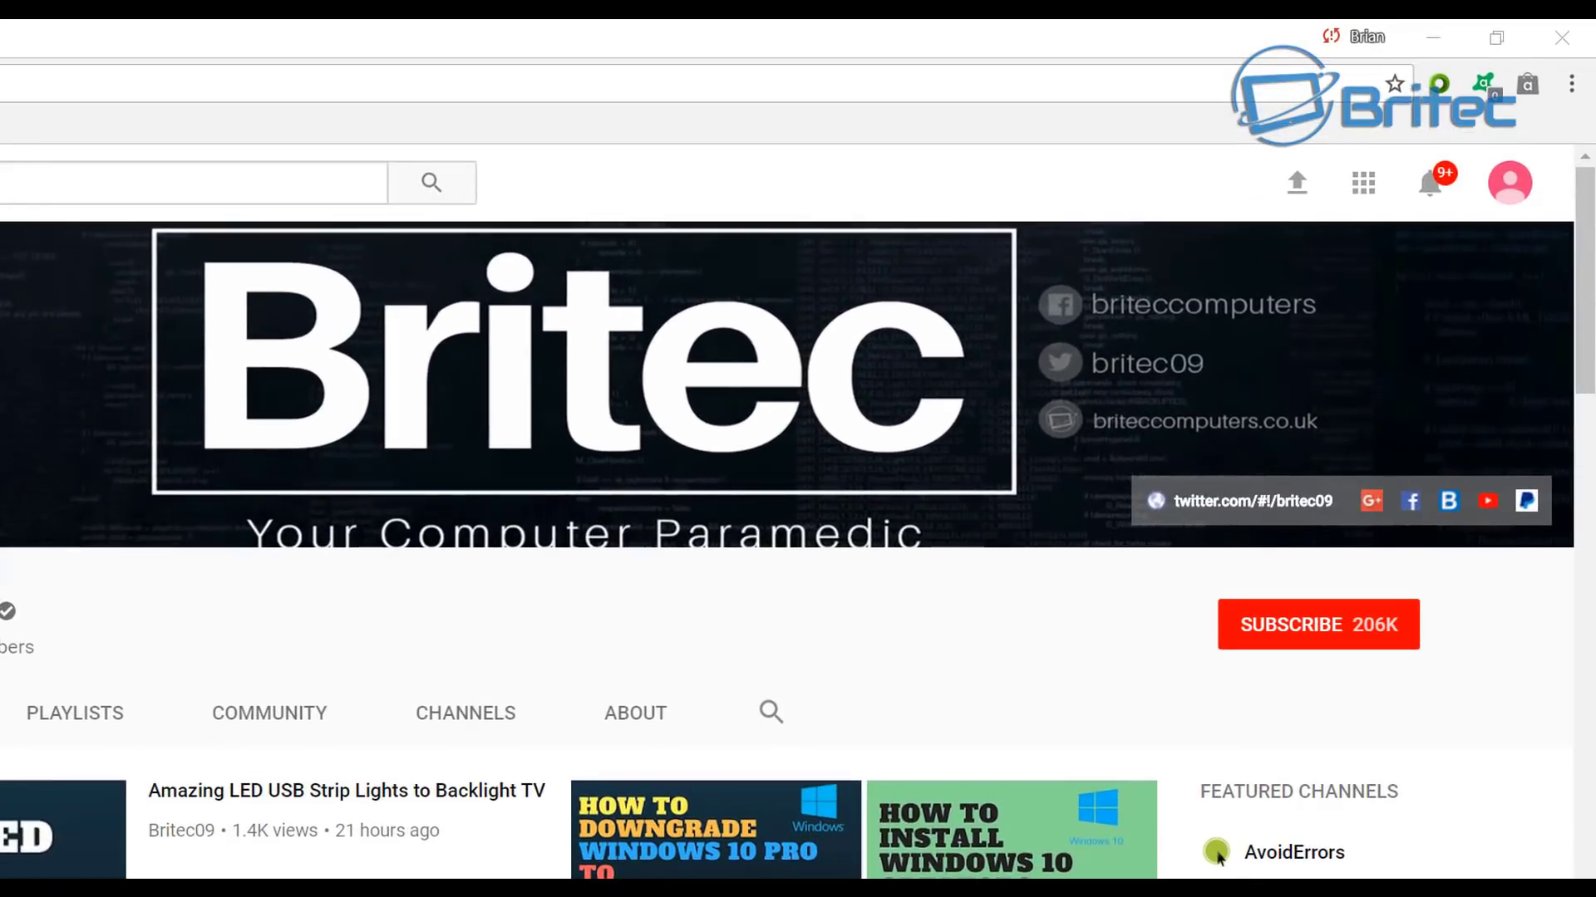
Subscribe to the Britec YouTube channel
click(1337, 645)
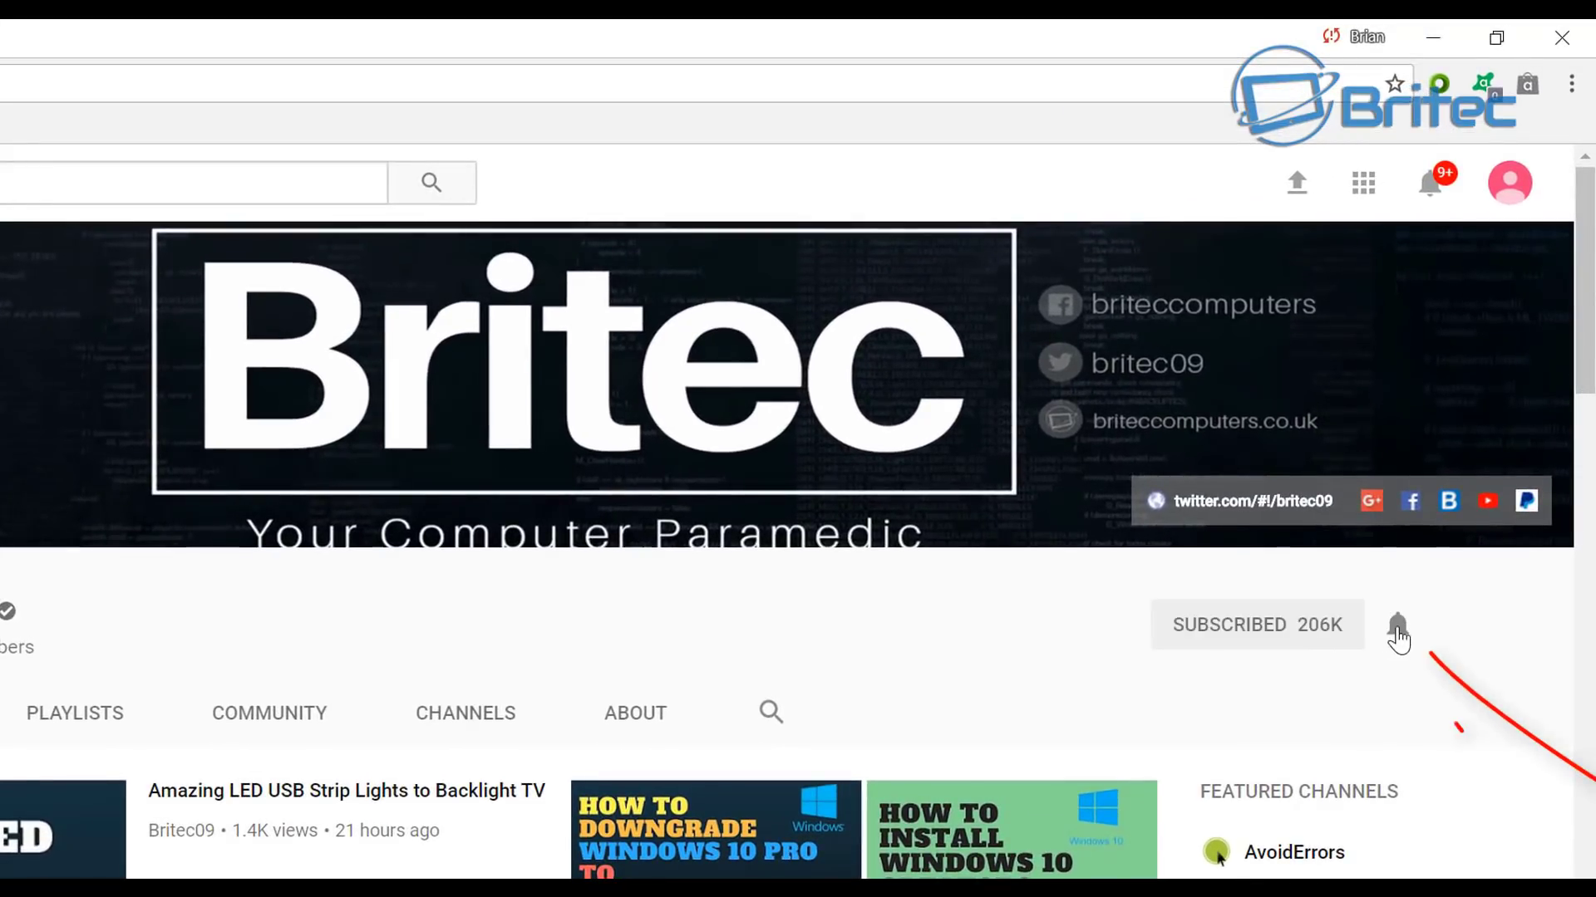